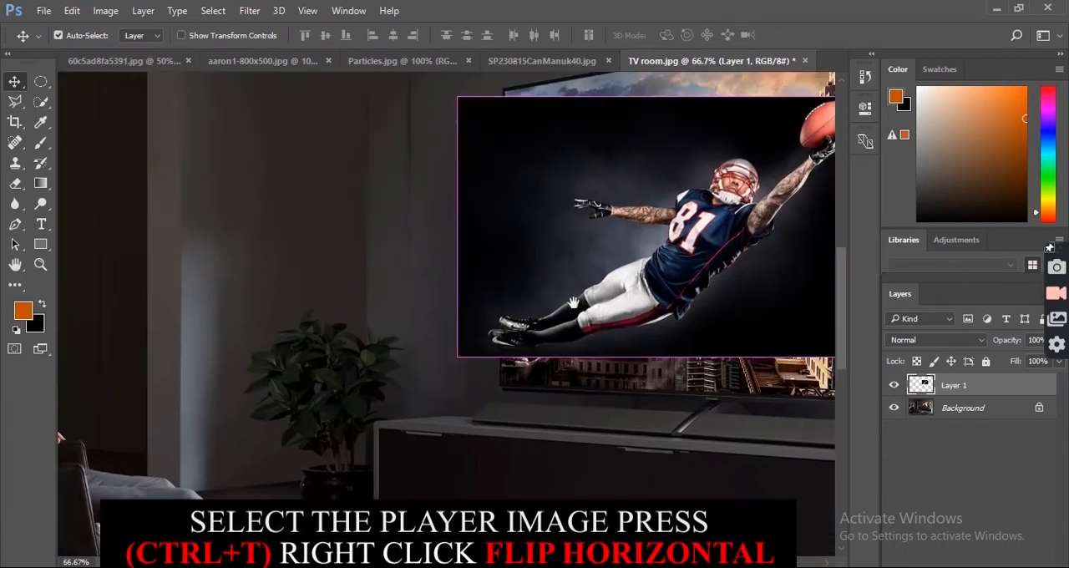
Step: Flip the football player image on Layer 1 horizontally with Free Transform
drag(573, 303, 296, 390)
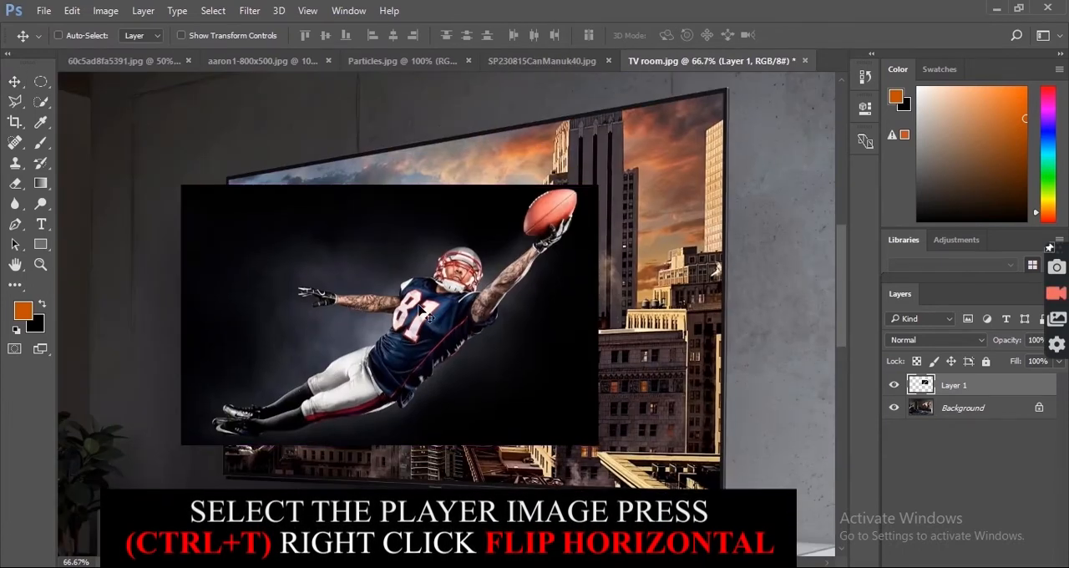
key(ctrl+t)
right_click(359, 308)
click(470, 542)
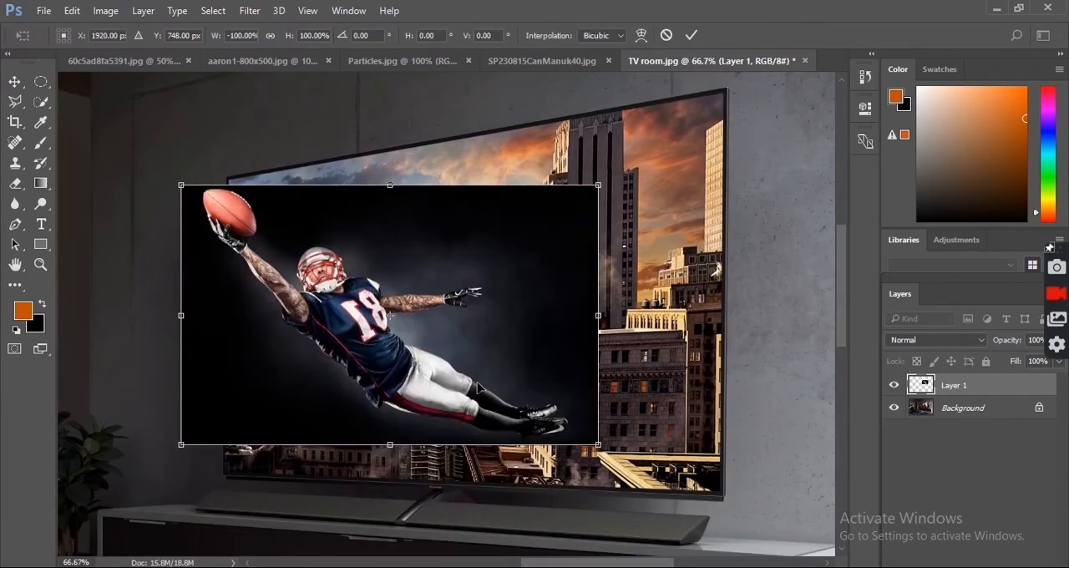
Step: Scale the flipped player image up proportionally and position it over the TV so the ball extends beyond the screen's edge
drag(478, 387, 396, 365)
drag(520, 429, 612, 482)
drag(429, 337, 492, 382)
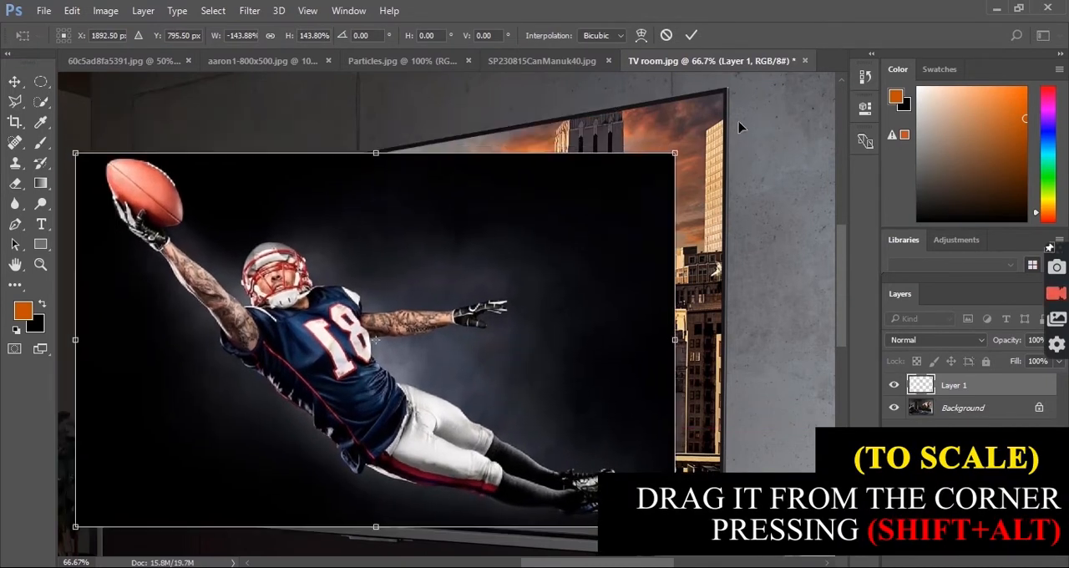
drag(675, 527, 697, 540)
drag(487, 463, 486, 449)
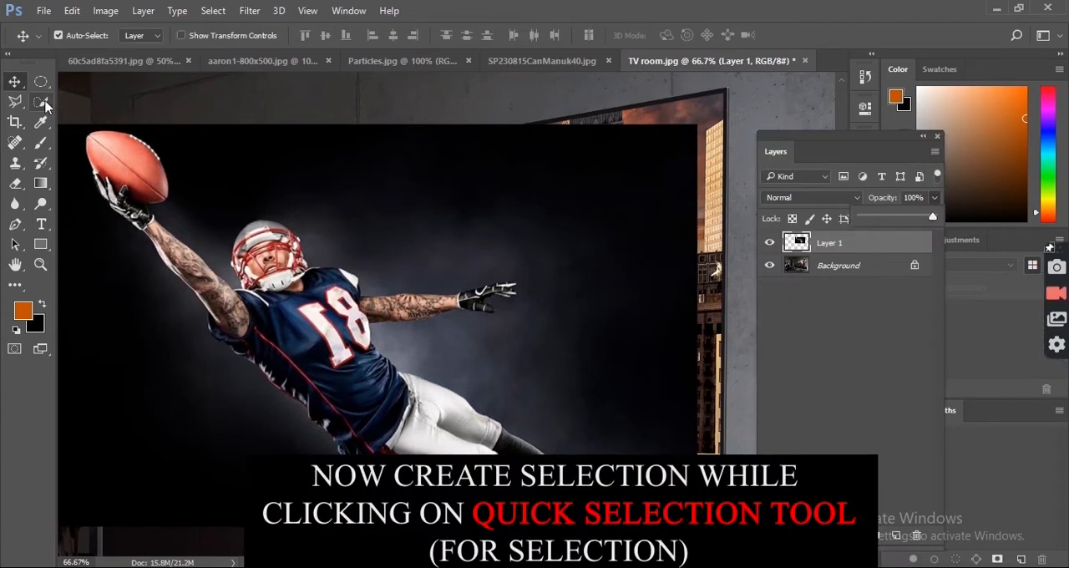
Step: Select the football, the glove holding it and the raised forearm with the Quick Selection tool
click(42, 105)
click(127, 106)
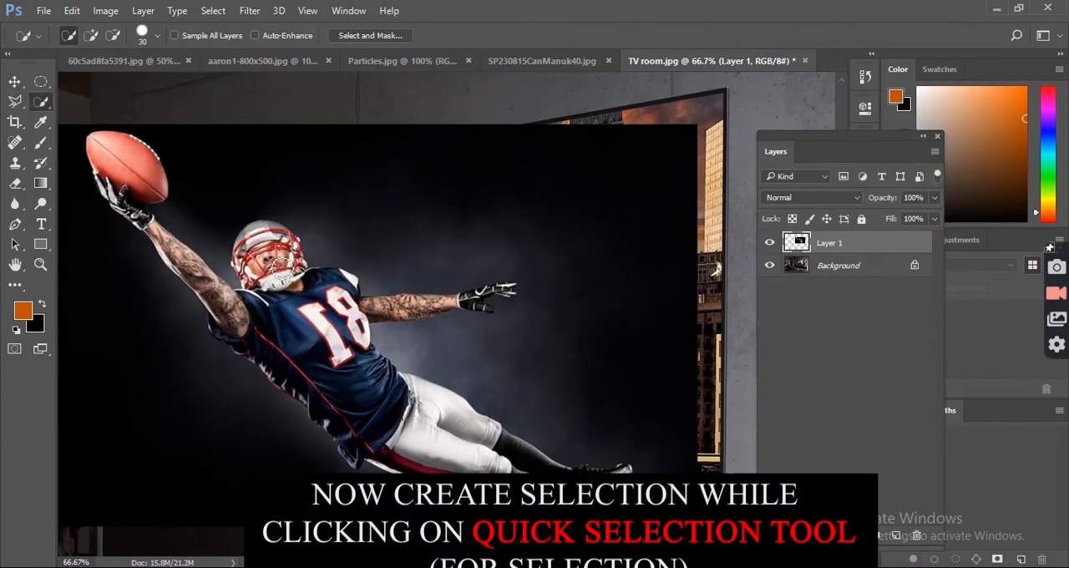
key(ctrl+plus)
key(ctrl+plus)
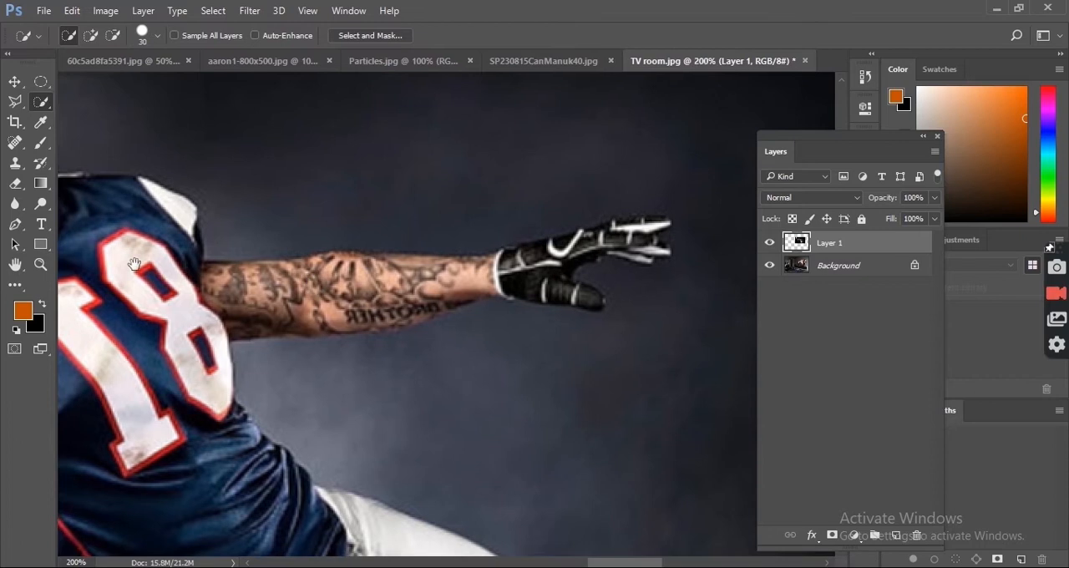
drag(228, 316, 250, 267)
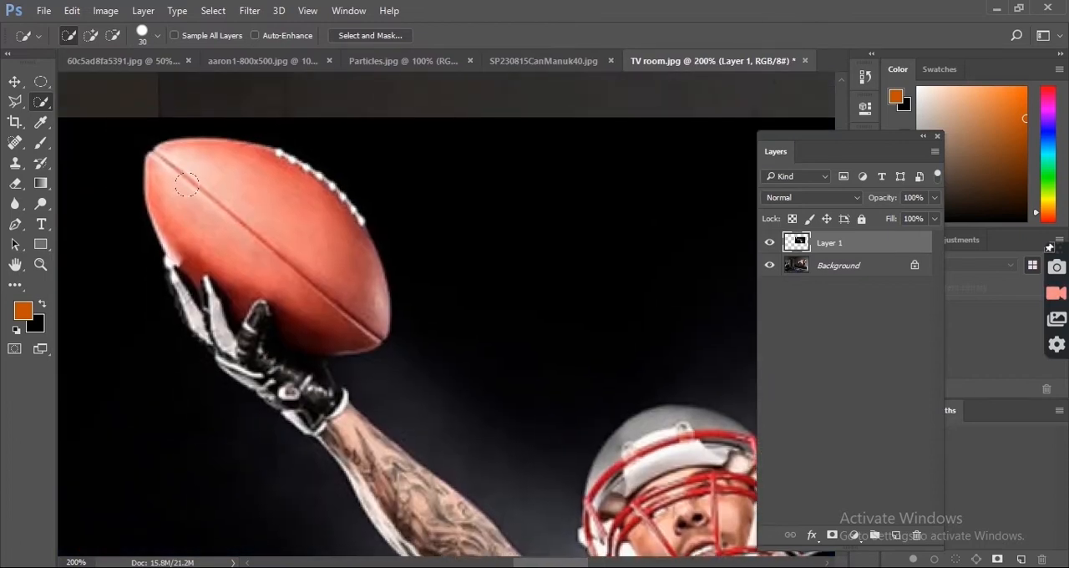
drag(230, 225, 268, 242)
mouse_move(219, 299)
mouse_down()
mouse_move(244, 241)
mouse_move(274, 254)
mouse_move(455, 447)
mouse_up()
key(bracketleft)
key(bracketleft)
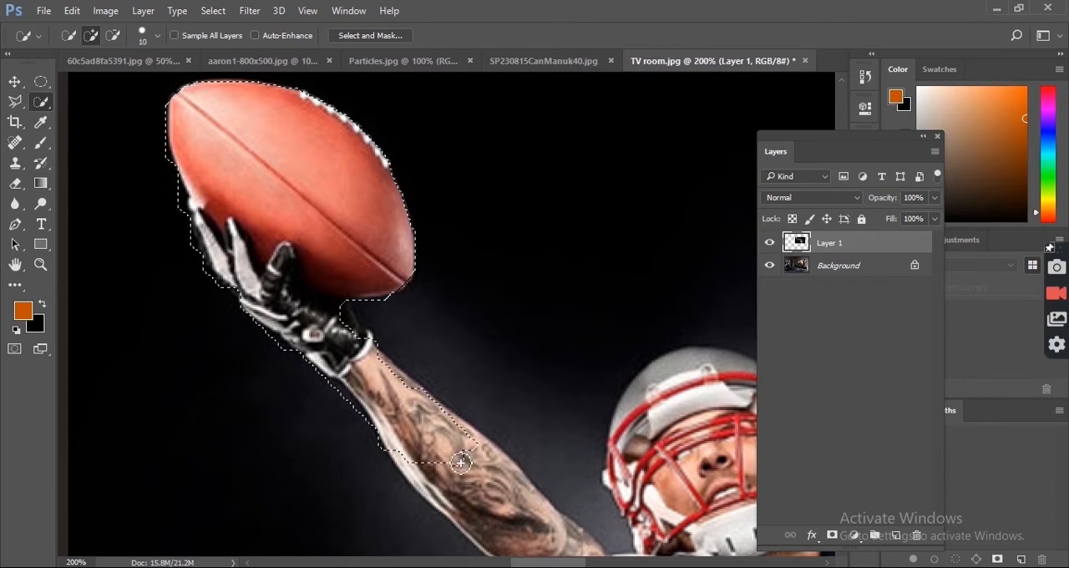
drag(344, 317, 359, 330)
Step: Extend the quick selection over the player's upper arm, helmet, jersey and white trousers
key(bracketright)
key(bracketright)
key(bracketright)
drag(543, 315, 448, 92)
mouse_move(292, 188)
mouse_down()
mouse_move(468, 401)
mouse_move(554, 151)
mouse_up()
drag(555, 151, 402, 213)
drag(567, 316, 569, 351)
drag(569, 350, 386, 277)
drag(267, 492, 510, 338)
mouse_move(434, 359)
mouse_down()
mouse_move(502, 434)
mouse_move(265, 241)
mouse_move(296, 288)
mouse_up()
drag(710, 468, 167, 192)
drag(276, 242, 506, 342)
drag(585, 376, 408, 283)
Step: Add the player's socks and both shoes to the selection with a smaller selection brush
key(bracketleft)
mouse_move(368, 292)
mouse_down()
mouse_move(470, 281)
mouse_move(443, 321)
mouse_up()
alt+drag(470, 369, 273, 322)
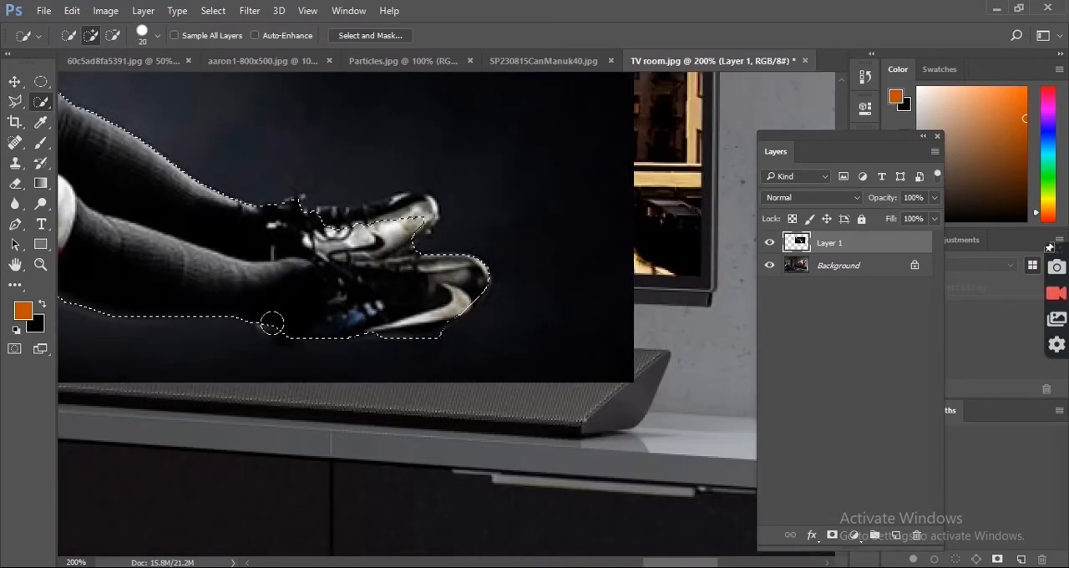
drag(380, 230, 408, 224)
drag(188, 134, 718, 501)
Step: Refine the selection around the trailing arm's glove, the helmet and the jersey's lower edge using a 10 px selection brush
key(bracketleft)
key(bracketleft)
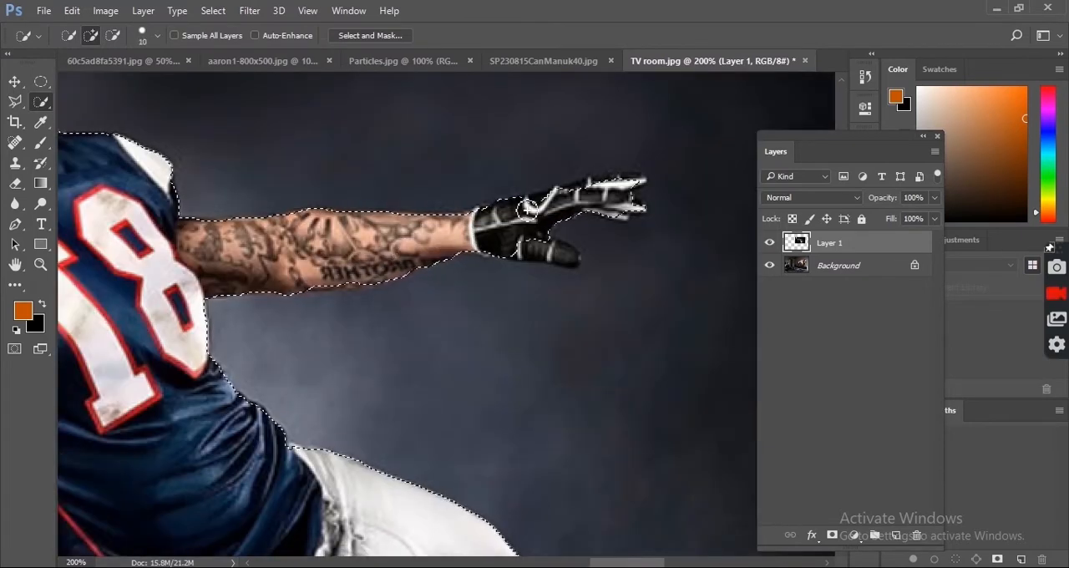
drag(167, 200, 497, 317)
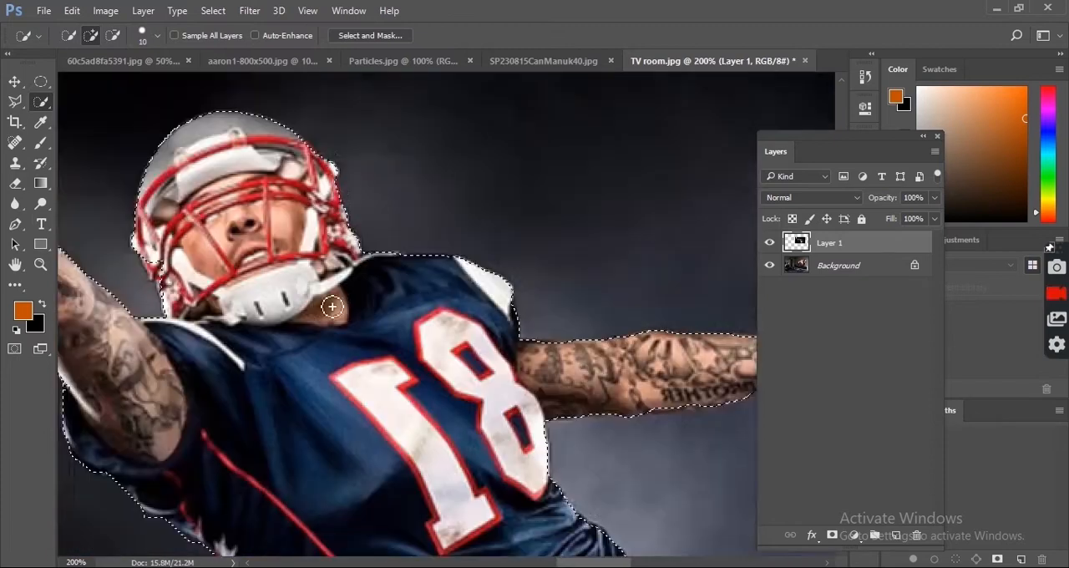
drag(133, 160, 589, 420)
drag(380, 420, 415, 455)
drag(501, 518, 351, 250)
drag(558, 533, 403, 358)
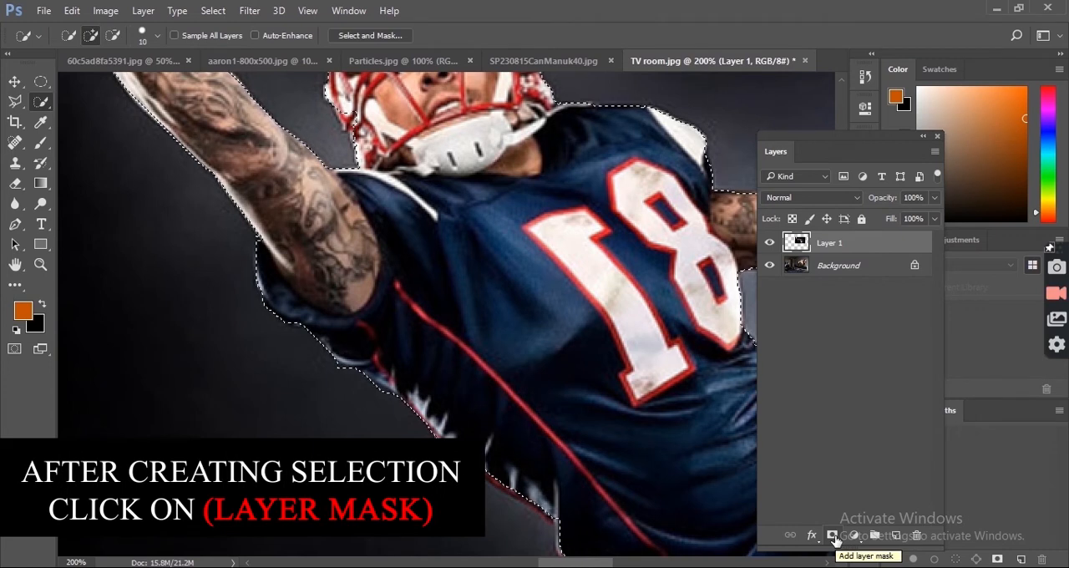
Step: Add a layer mask to Layer 1 from the selection to cut the player out of the black background
click(832, 535)
drag(518, 180, 468, 347)
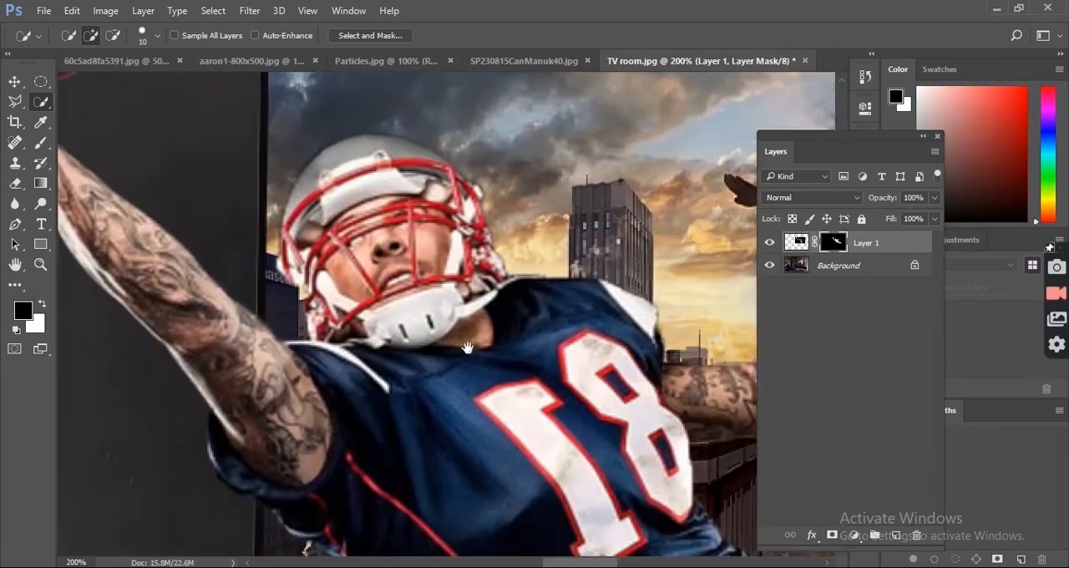
drag(167, 109, 410, 267)
key(ctrl+minus)
key(ctrl+minus)
key(ctrl+minus)
key(ctrl+minus)
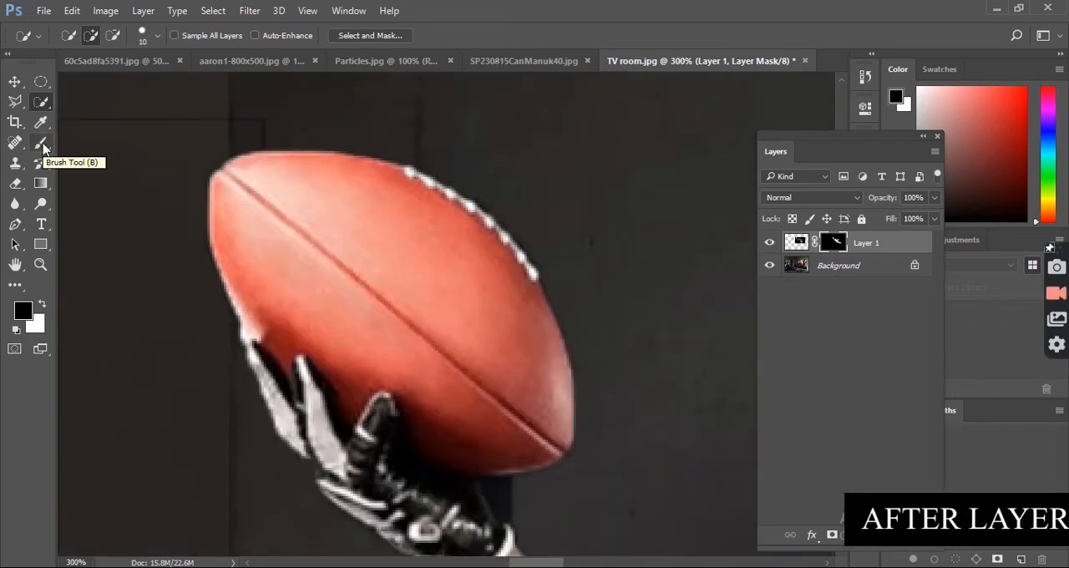
Step: Refine Layer 1's mask around the football and the glove's fingers with a small black and white brush
click(41, 142)
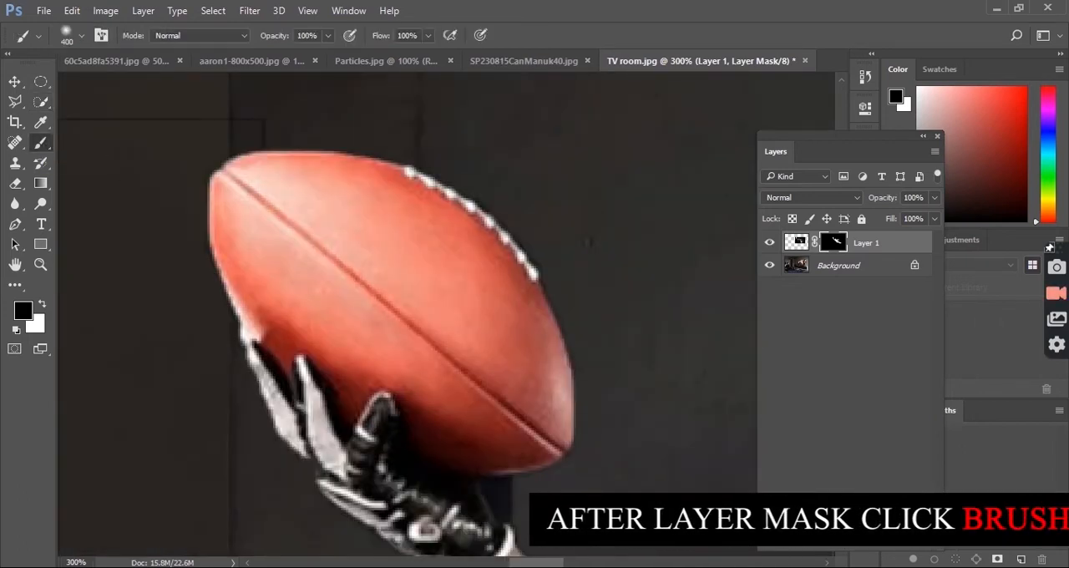
key(bracketleft)
key(bracketleft)
key(bracketleft)
key(bracketleft)
key(bracketleft)
key(bracketleft)
key(bracketleft)
key(bracketleft)
key(bracketleft)
key(bracketleft)
key(bracketleft)
key(bracketleft)
key(bracketleft)
key(bracketleft)
key(bracketleft)
key(bracketleft)
key(bracketleft)
key(bracketleft)
key(bracketleft)
key(bracketleft)
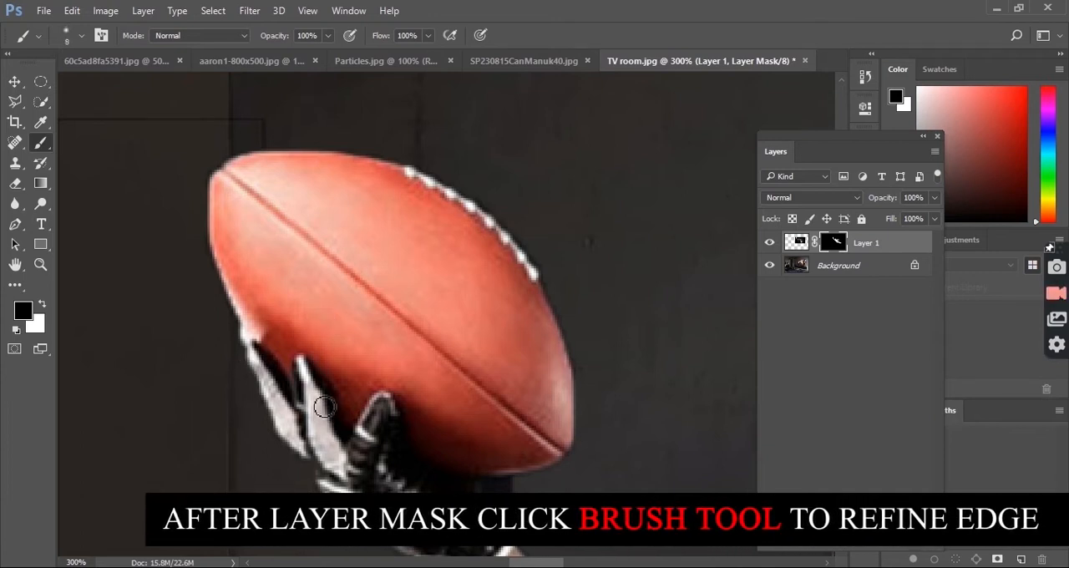
drag(317, 415, 357, 324)
key(x)
key(ctrl+plus)
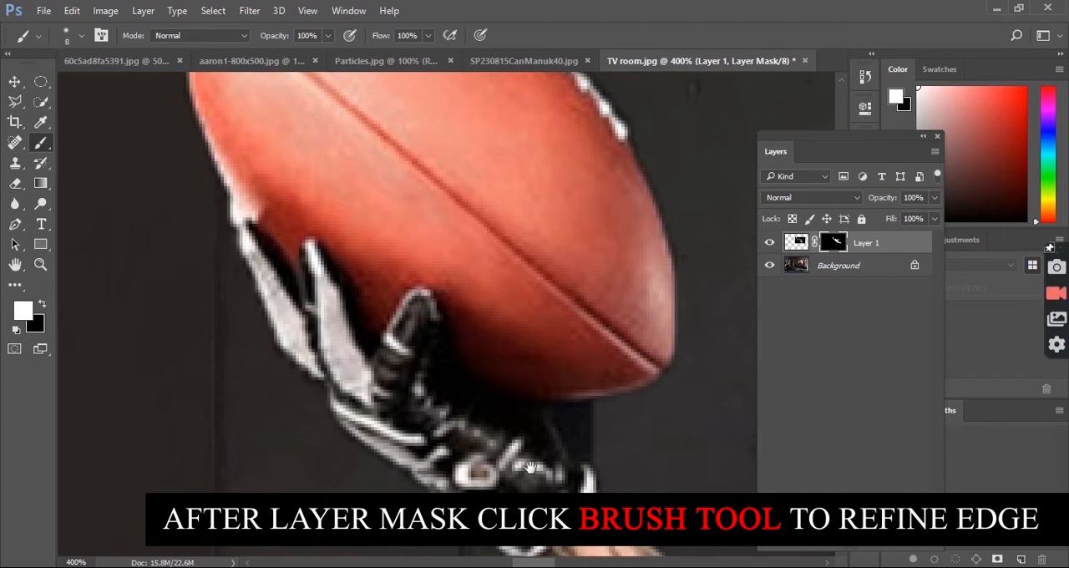
drag(529, 468, 317, 278)
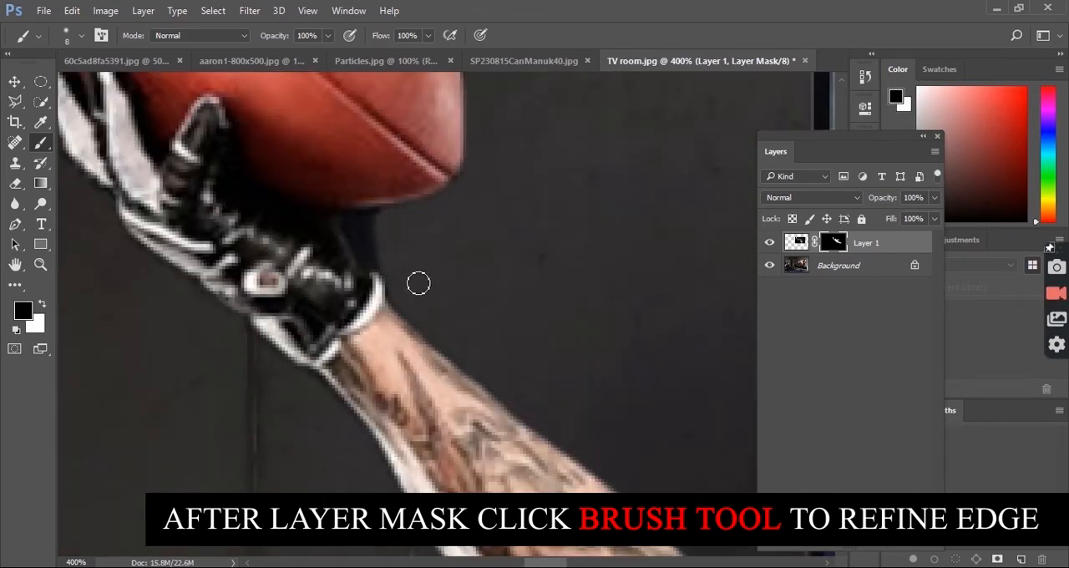
Step: Clean up the mask along the raised forearm, the sleeve and the lower edge of the player's body with the Brush tool
key(x)
drag(668, 468, 242, 117)
drag(543, 468, 250, 145)
drag(496, 401, 389, 247)
drag(478, 311, 576, 441)
mouse_move(647, 499)
mouse_down()
mouse_move(465, 314)
mouse_move(506, 398)
mouse_move(319, 272)
mouse_up()
mouse_move(294, 209)
mouse_down()
mouse_move(410, 364)
mouse_move(472, 328)
mouse_up()
drag(578, 370, 359, 280)
drag(710, 401, 244, 294)
drag(668, 384, 225, 301)
Step: Paint on the mask with an 8 px brush to refine the edges of both shoes
key(ctrl+minus)
key(ctrl+minus)
key(ctrl+plus)
drag(596, 393, 312, 405)
key(x)
key(x)
drag(317, 359, 647, 307)
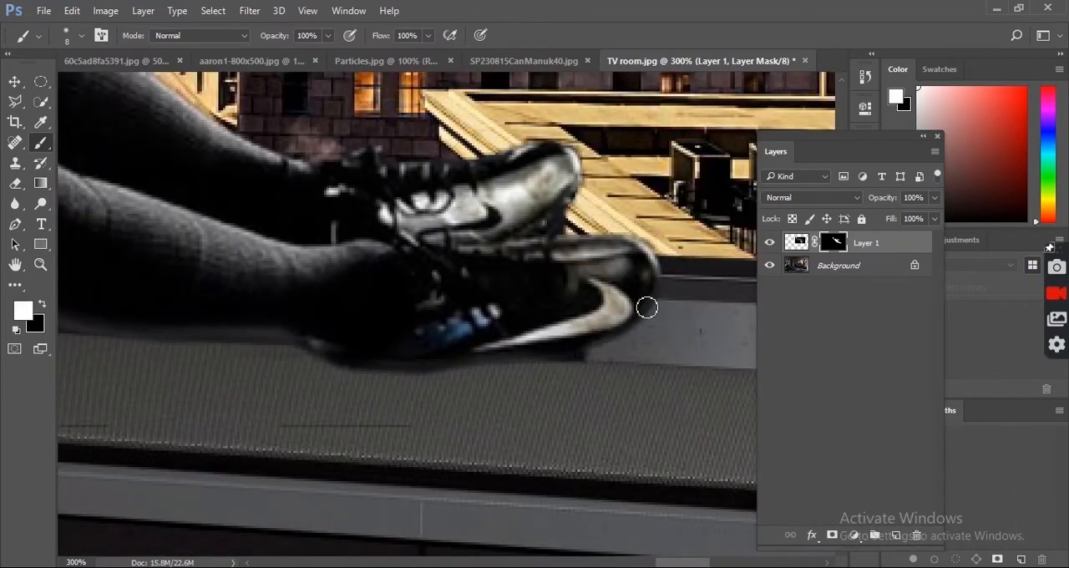
key(x)
drag(550, 194, 440, 326)
key(x)
Step: Refine the mask edges along the player's legs and waist with the small brush
drag(461, 375, 625, 416)
drag(629, 333, 622, 381)
mouse_move(608, 328)
mouse_down()
mouse_move(747, 341)
mouse_move(812, 360)
mouse_up()
drag(423, 291, 511, 345)
drag(233, 159, 556, 358)
drag(140, 148, 486, 301)
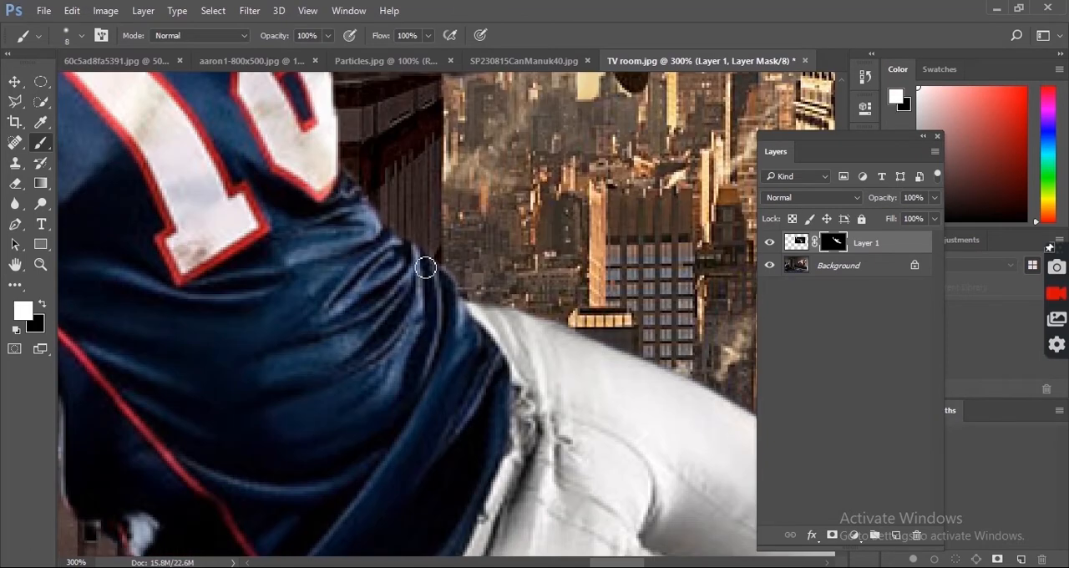
drag(312, 138, 370, 339)
drag(487, 182, 352, 359)
drag(535, 336, 465, 358)
Step: Paint white on the mask to restore the edges of the trailing arm and its gloved fingers
key(x)
key(x)
drag(579, 345, 382, 376)
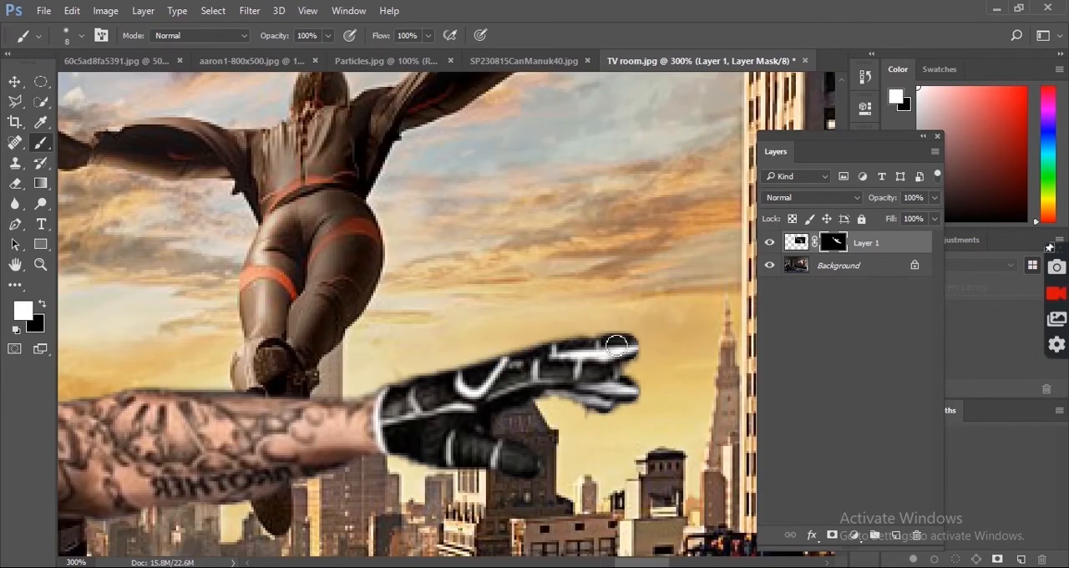
drag(134, 367, 586, 347)
drag(172, 248, 404, 375)
drag(120, 179, 324, 298)
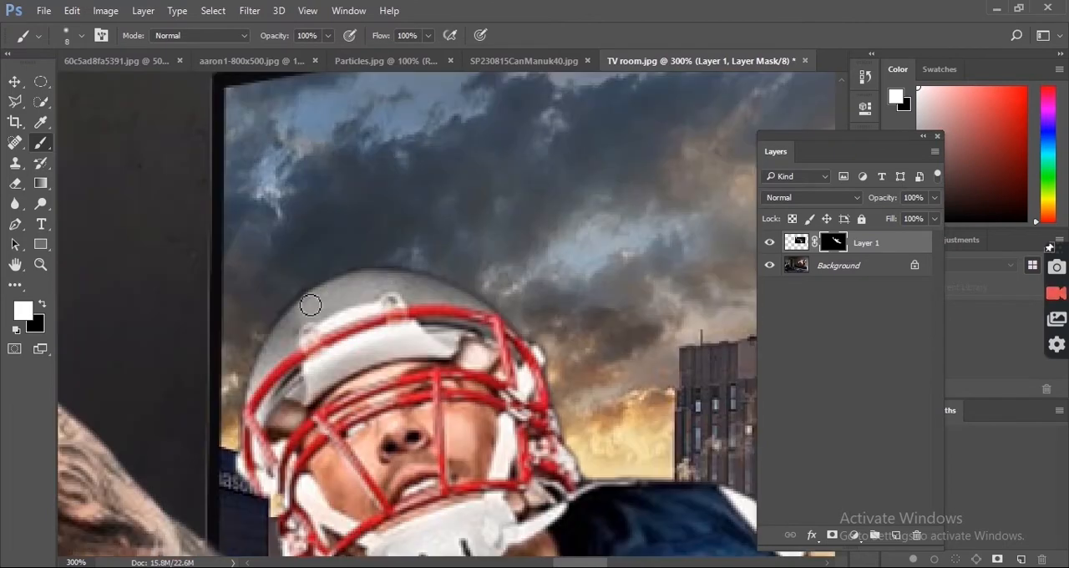
Step: Touch up the mask around the helmet and the hand holding the ball
drag(283, 505, 372, 295)
drag(390, 374, 178, 225)
drag(178, 225, 466, 407)
key(ctrl+minus)
key(ctrl+minus)
drag(303, 284, 394, 336)
key(ctrl+plus)
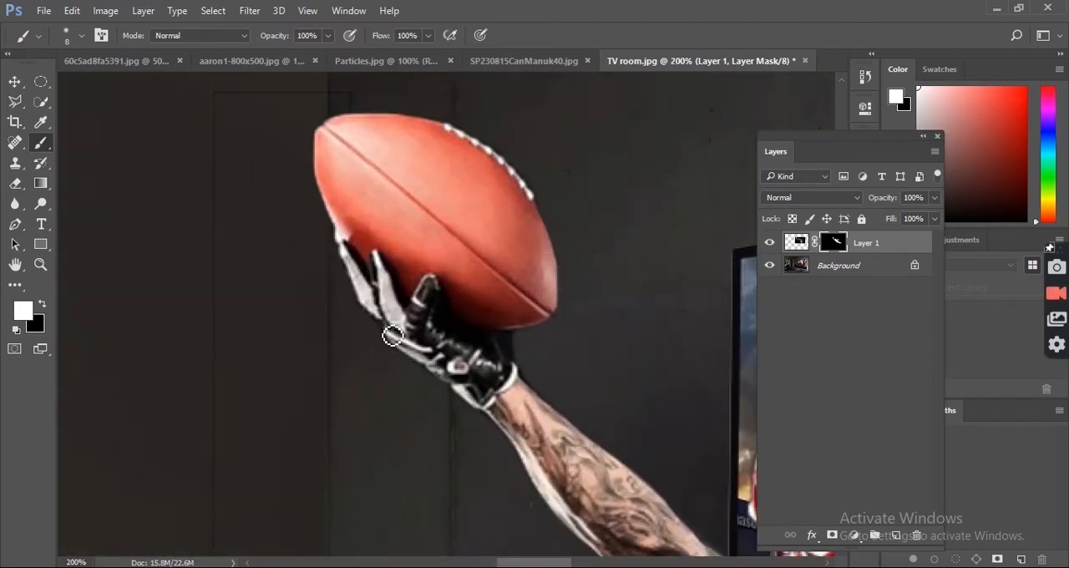
drag(614, 535, 334, 252)
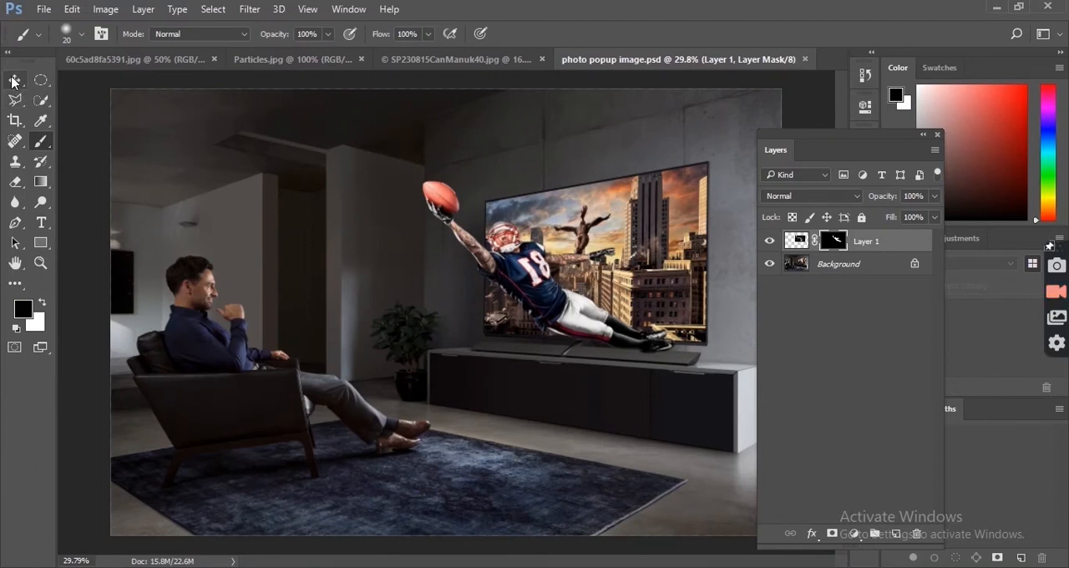
Step: Outline the TV screen on the Background layer with the Polygonal Lasso tool to create a selection
click(13, 87)
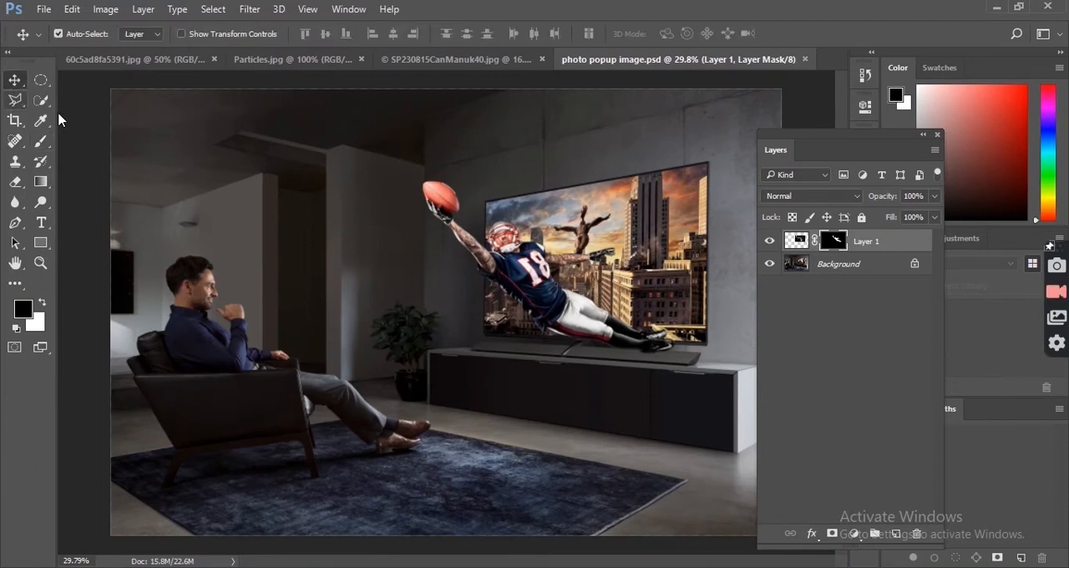
key(l)
key(ctrl+plus)
key(ctrl+plus)
key(ctrl+plus)
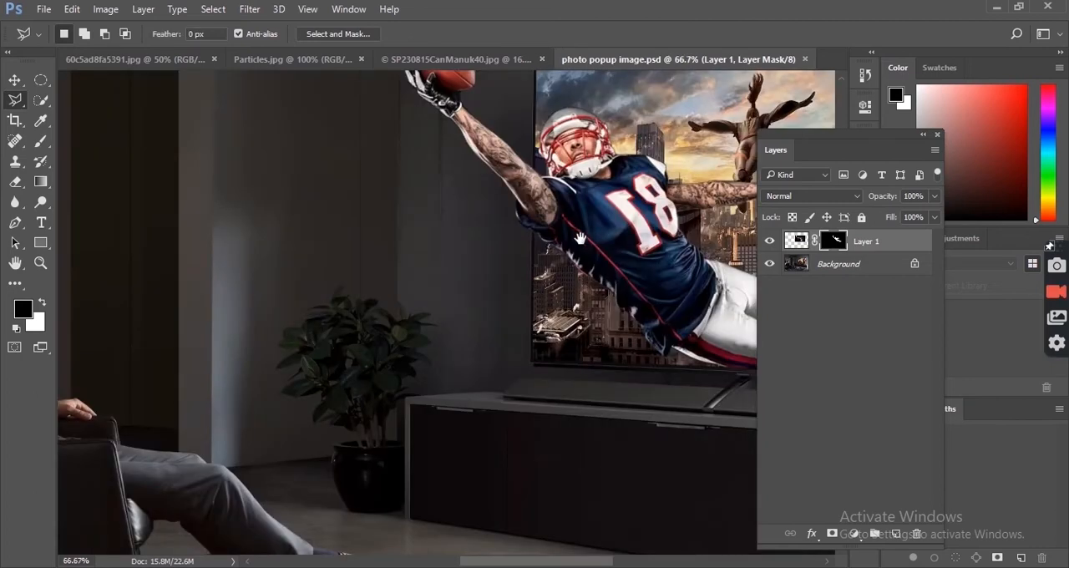
drag(473, 297, 331, 331)
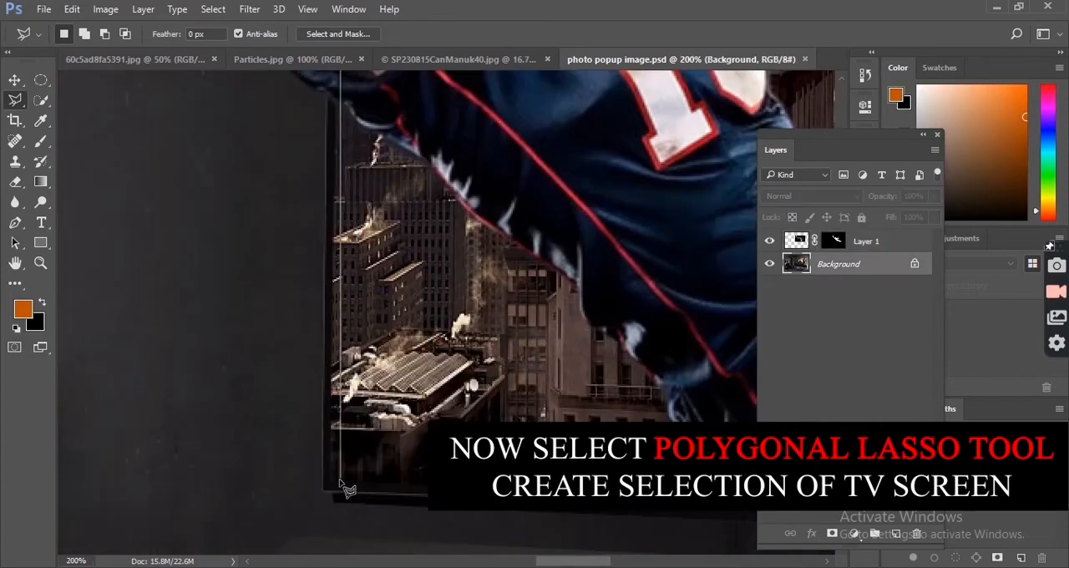
click(338, 483)
drag(710, 418, 142, 367)
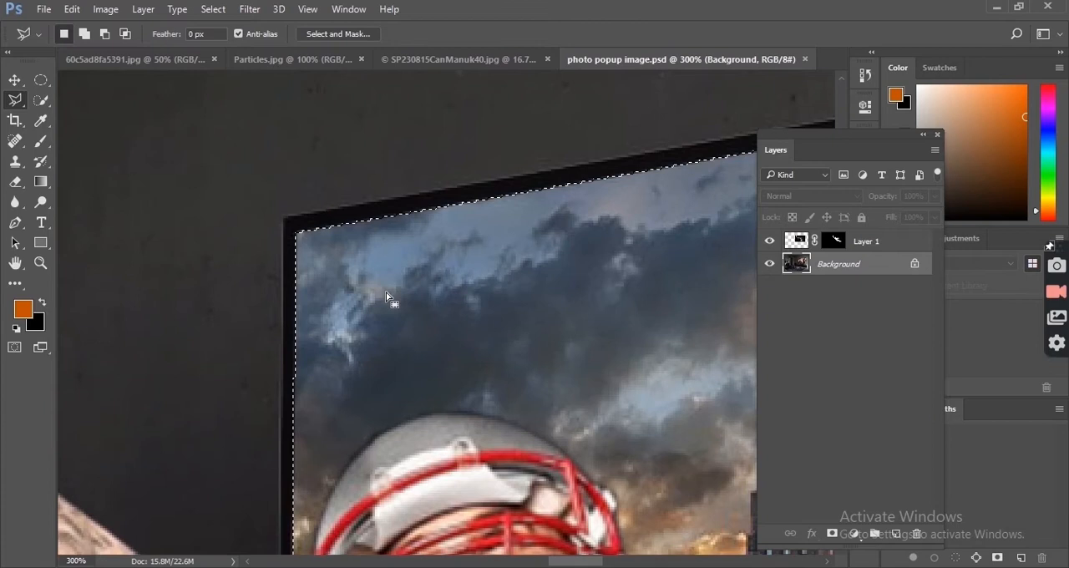
key(ctrl+0)
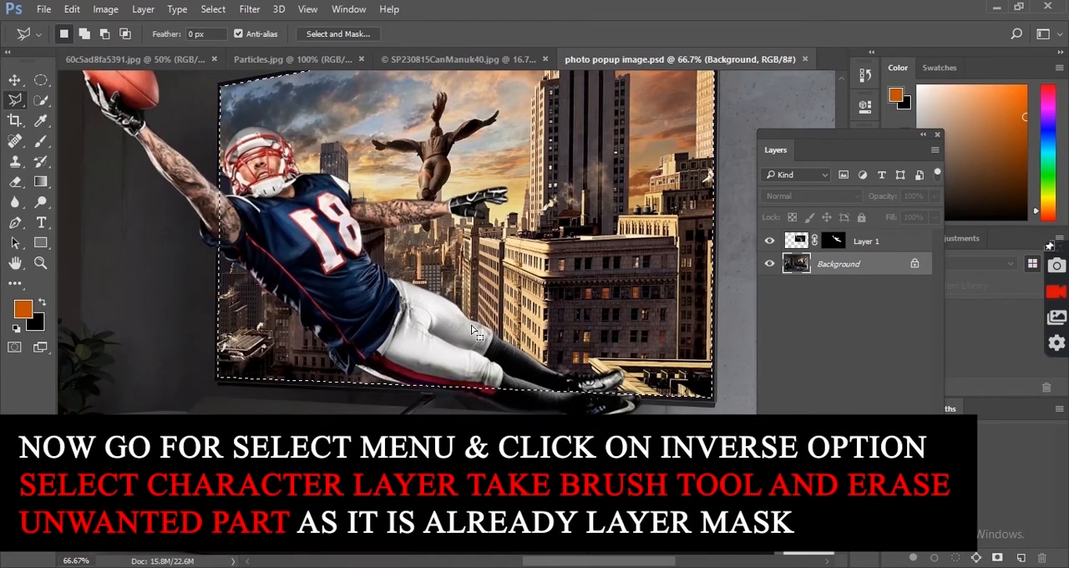
Step: Activate Layer 1's mask for painting with the Brush tool and invert the TV screen selection
click(835, 240)
key(b)
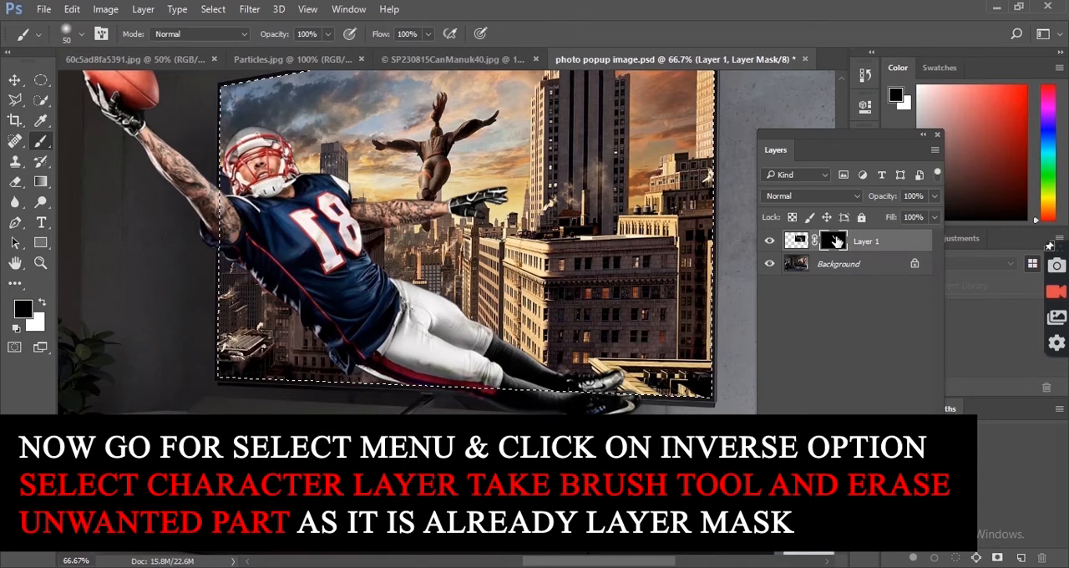
click(213, 9)
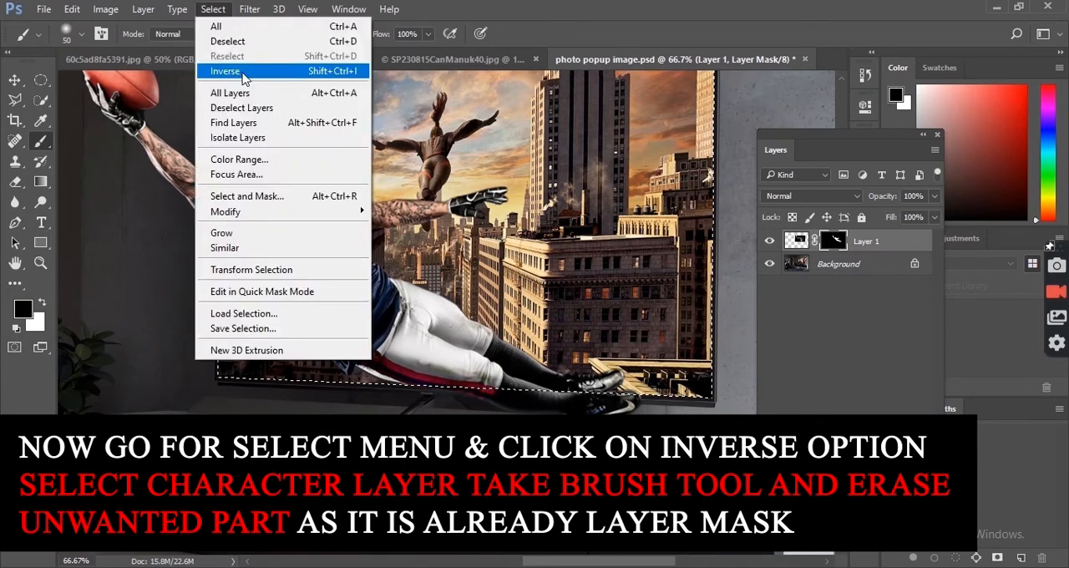
click(225, 71)
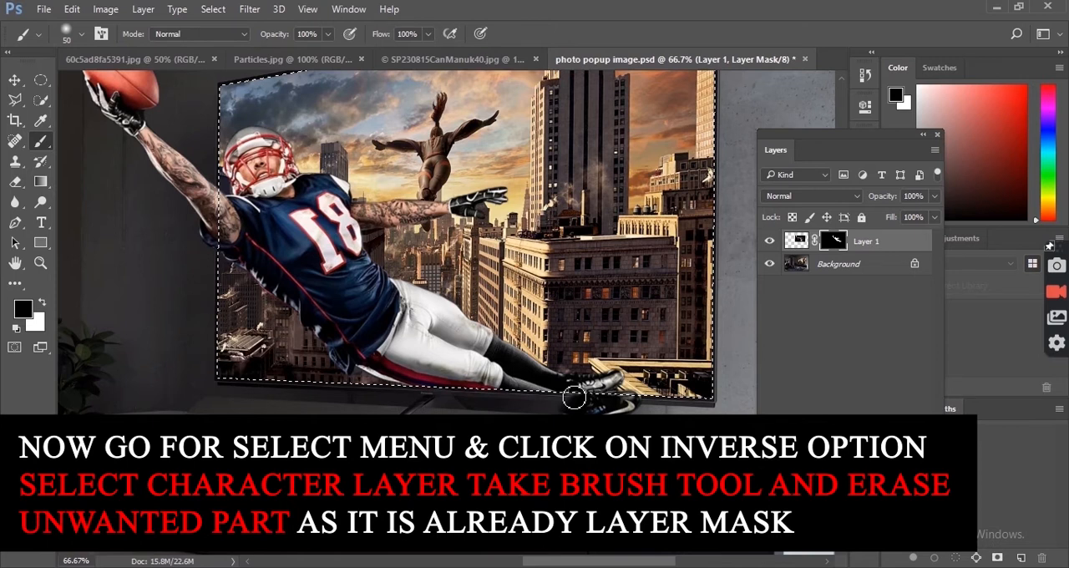
Step: Paint black on Layer 1's mask to hide the leg and shoe extending below the TV screen, and deselect
drag(574, 397, 473, 399)
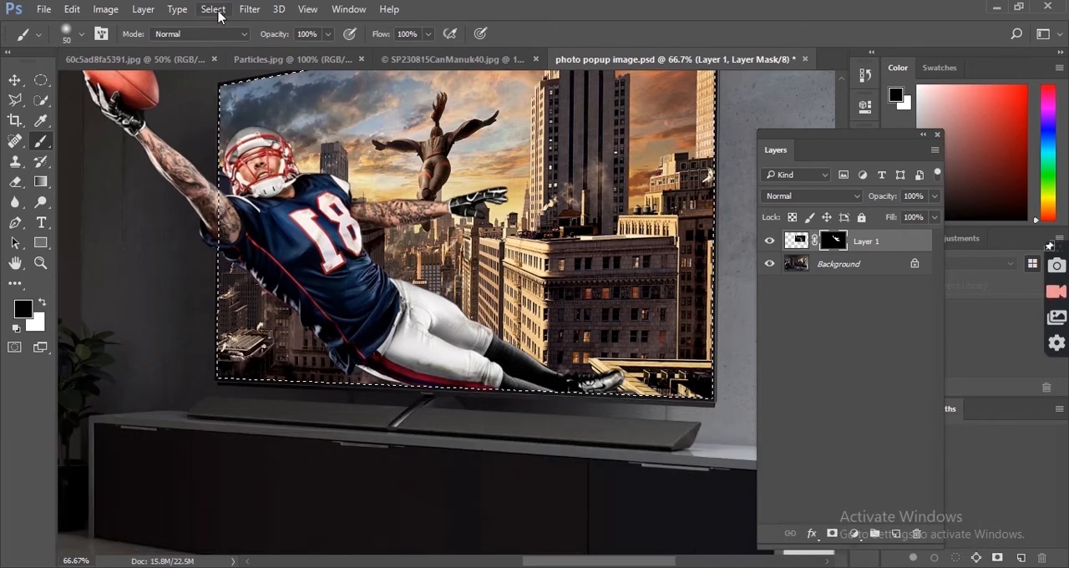
key(ctrl+d)
key(ctrl+0)
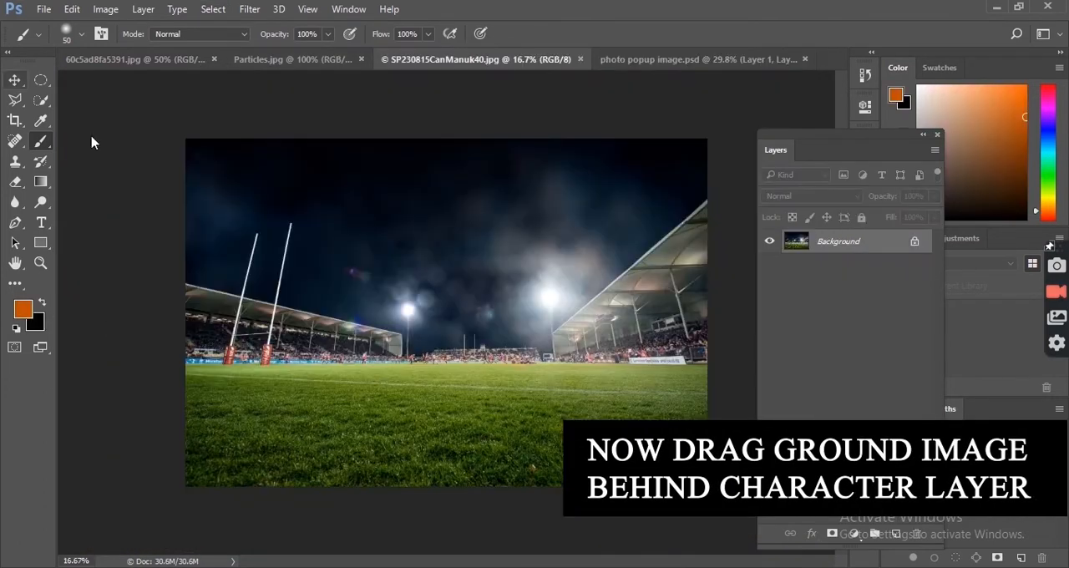
Step: Bring the stadium image into the composition beneath Layer 1 and scale it to about 20% over the TV screen
click(14, 81)
drag(334, 242, 582, 214)
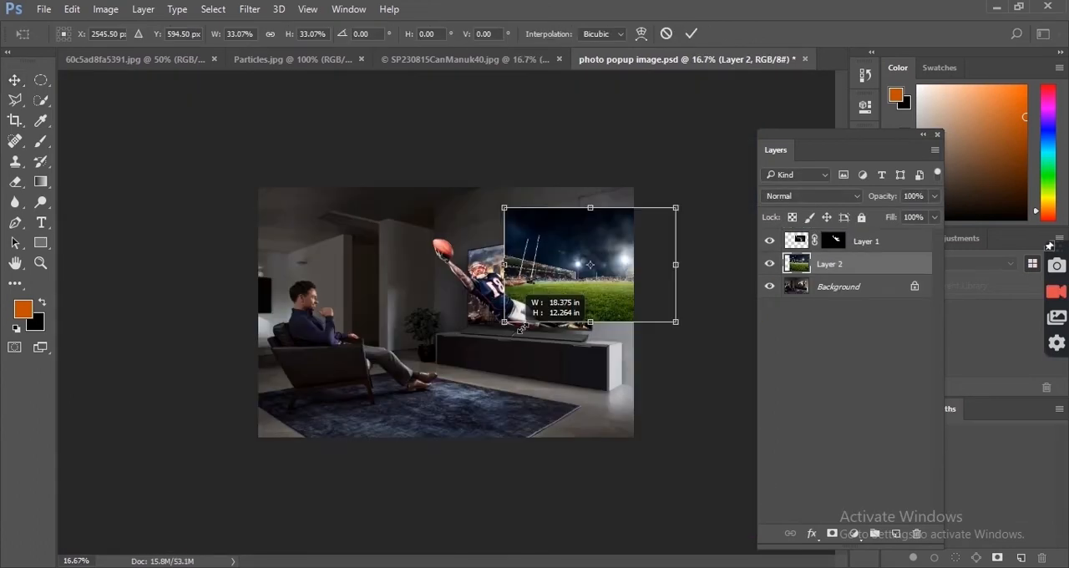
drag(520, 327, 553, 304)
key(ctrl+plus)
key(ctrl+plus)
key(ctrl+plus)
drag(633, 239, 449, 300)
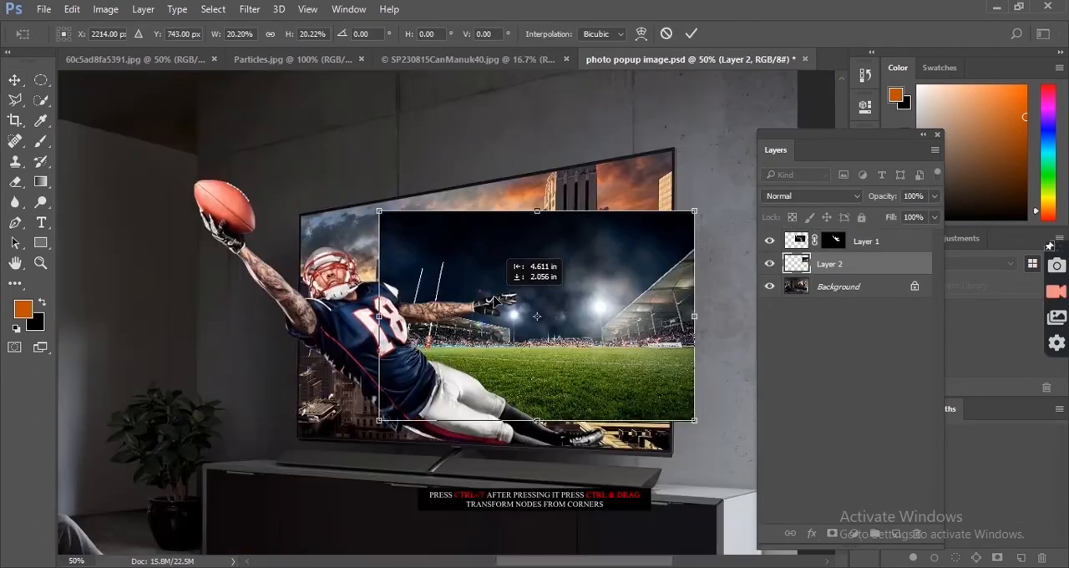
key(ctrl+plus)
key(ctrl+plus)
drag(496, 267, 543, 361)
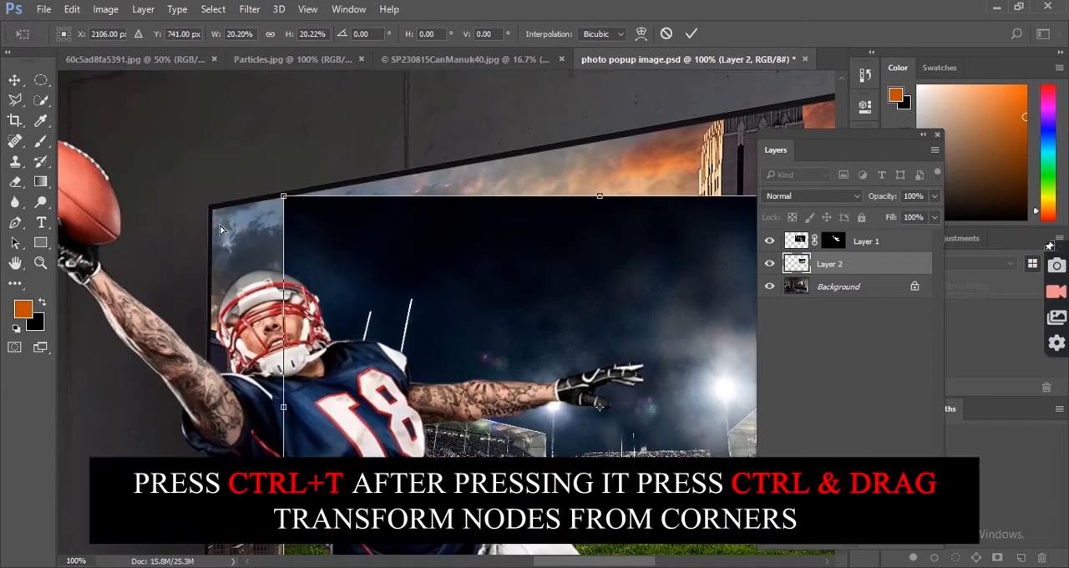
Step: Distort the stadium image's corners to match the perspective and inner edges of the TV screen
drag(284, 196, 214, 213)
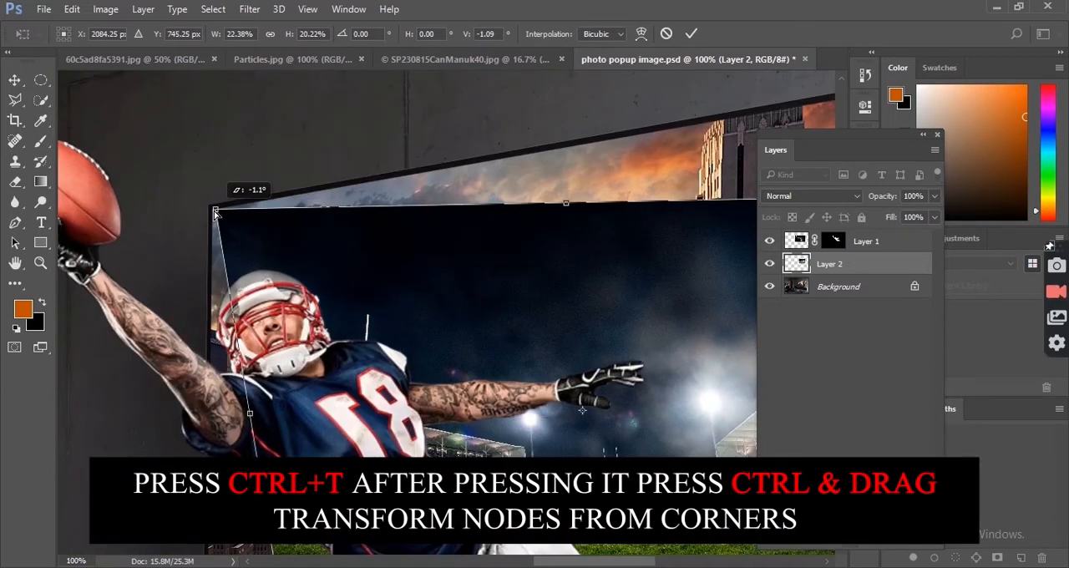
drag(275, 409, 313, 256)
drag(321, 463, 245, 492)
drag(577, 412, 491, 484)
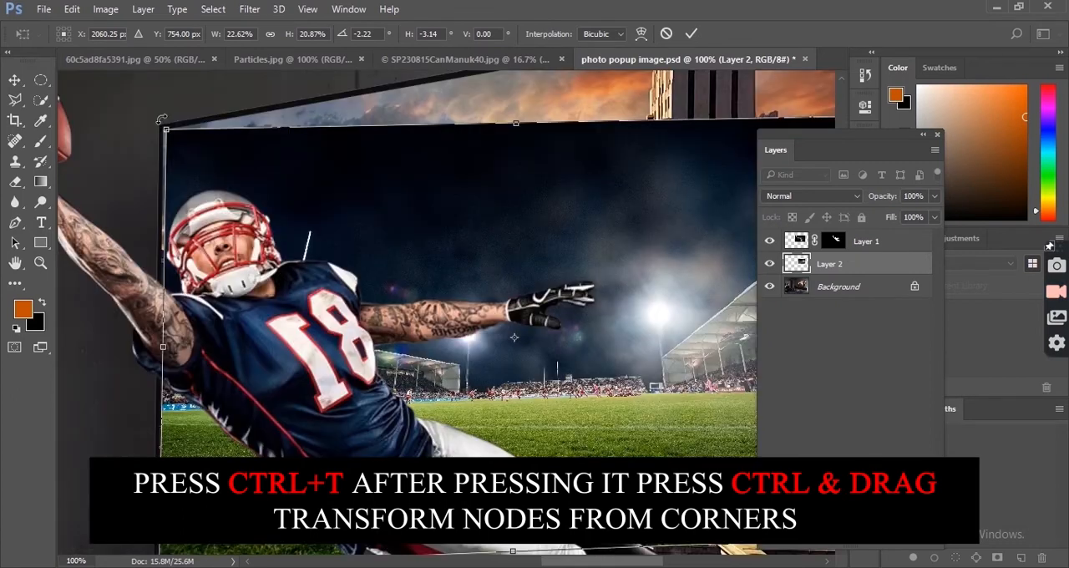
scroll(162, 121, up, 1)
drag(250, 199, 247, 201)
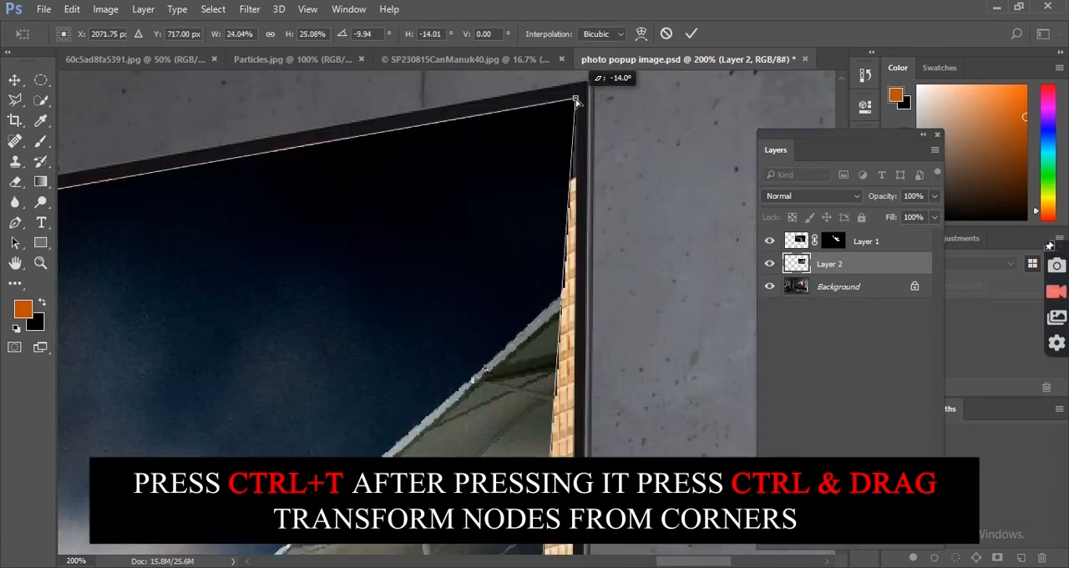
scroll(513, 203, down, 3)
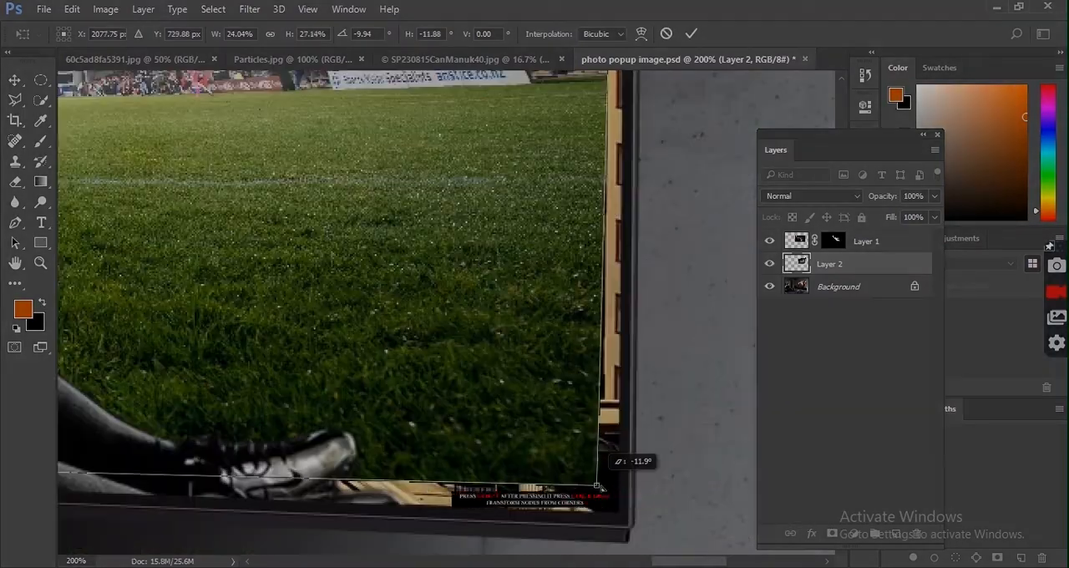
drag(603, 448, 618, 515)
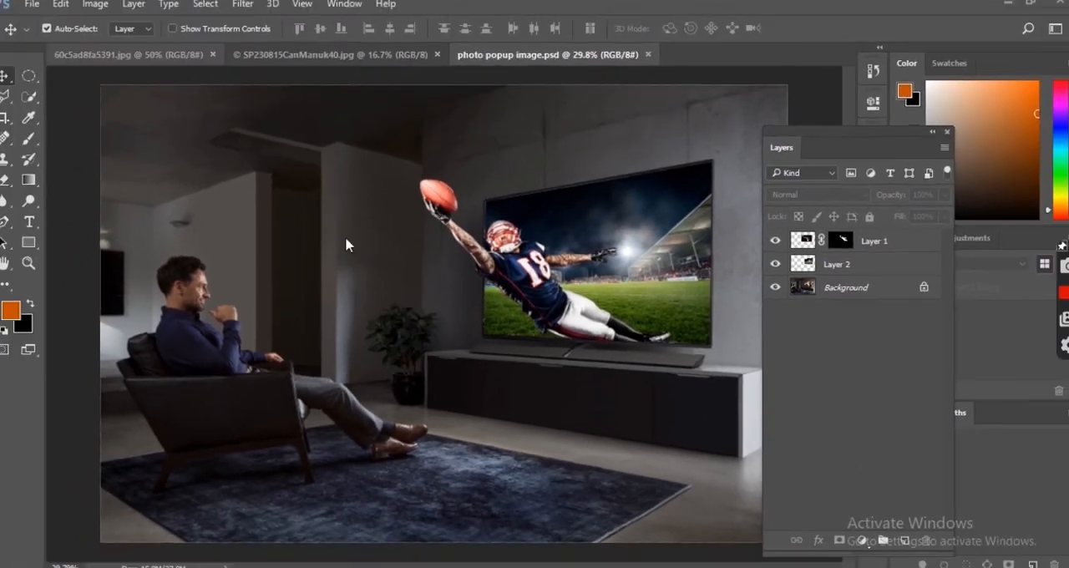
Step: Bring the dragon and rugby players image into the composition, flip it horizontally, and place it beneath Layer 1
key(ctrl+Tab)
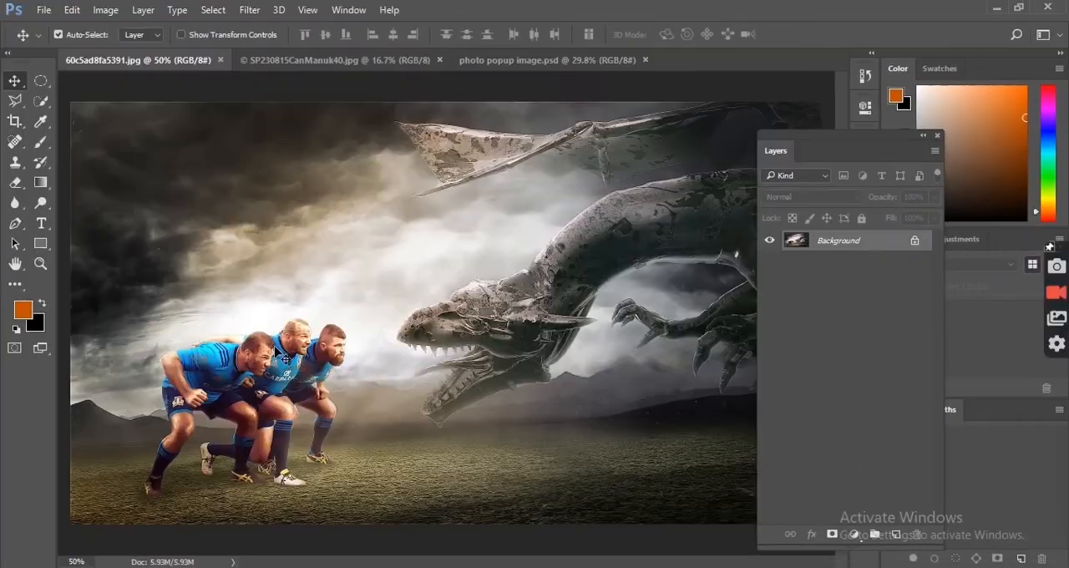
drag(284, 359, 519, 259)
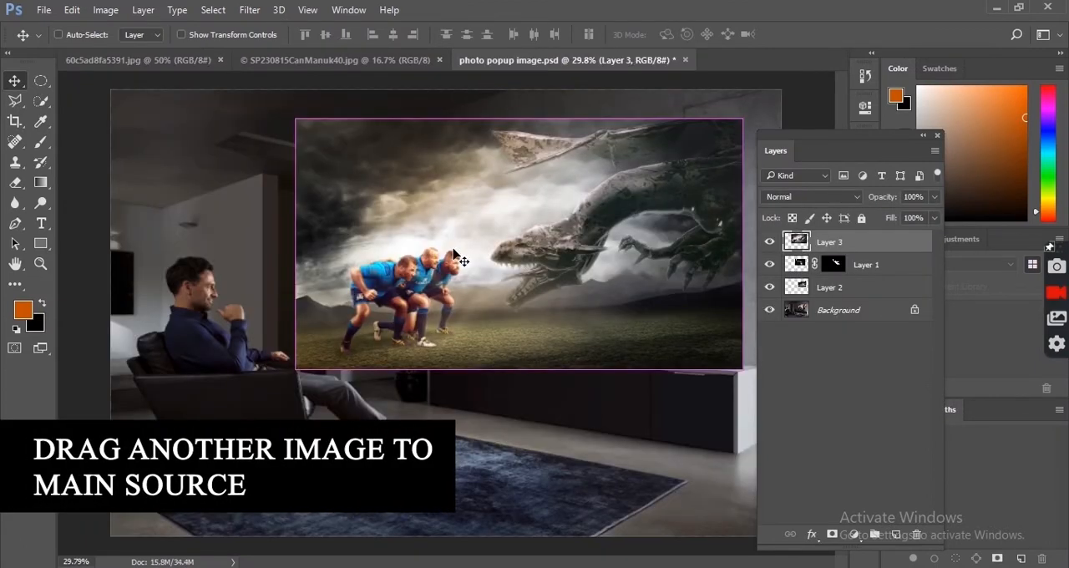
key(ctrl+t)
right_click(520, 255)
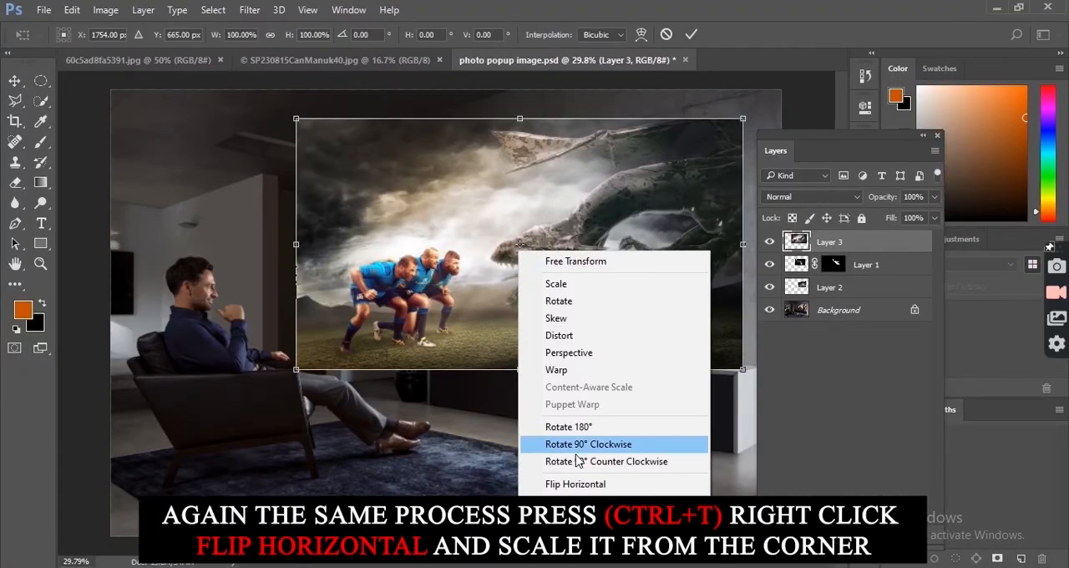
click(576, 484)
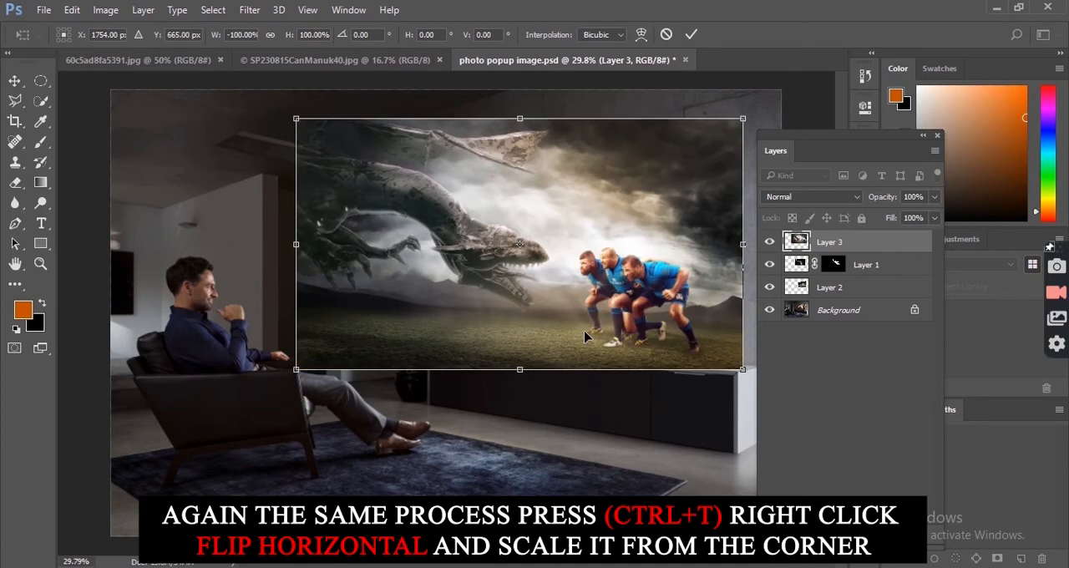
mouse_move(626, 320)
mouse_down()
mouse_move(564, 261)
mouse_move(548, 266)
mouse_move(610, 309)
mouse_up()
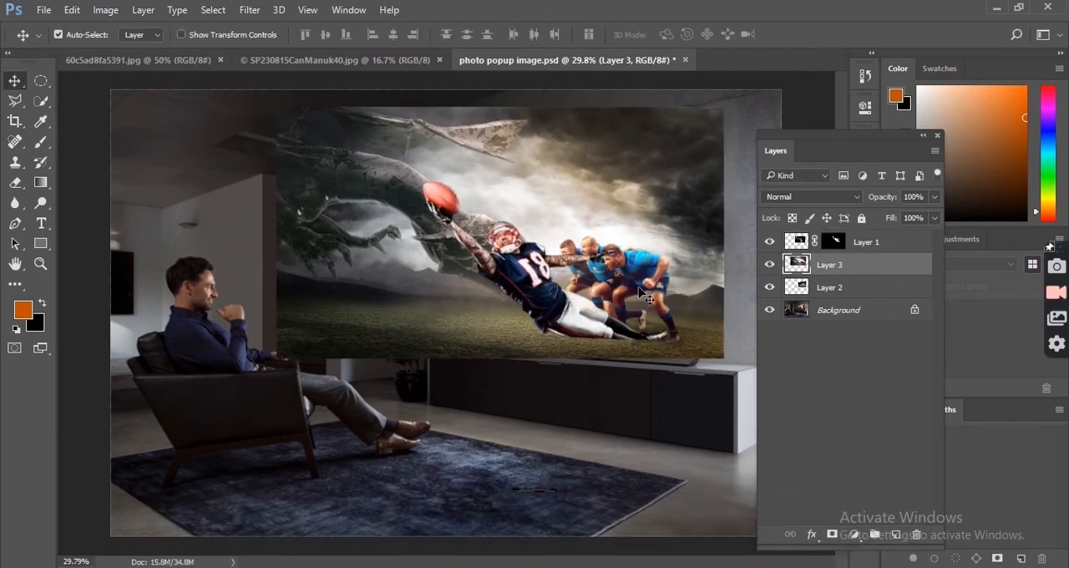
Step: Scale Layer 3 to about 77% and position it so the rugby players sit inside the TV screen
drag(639, 284, 655, 289)
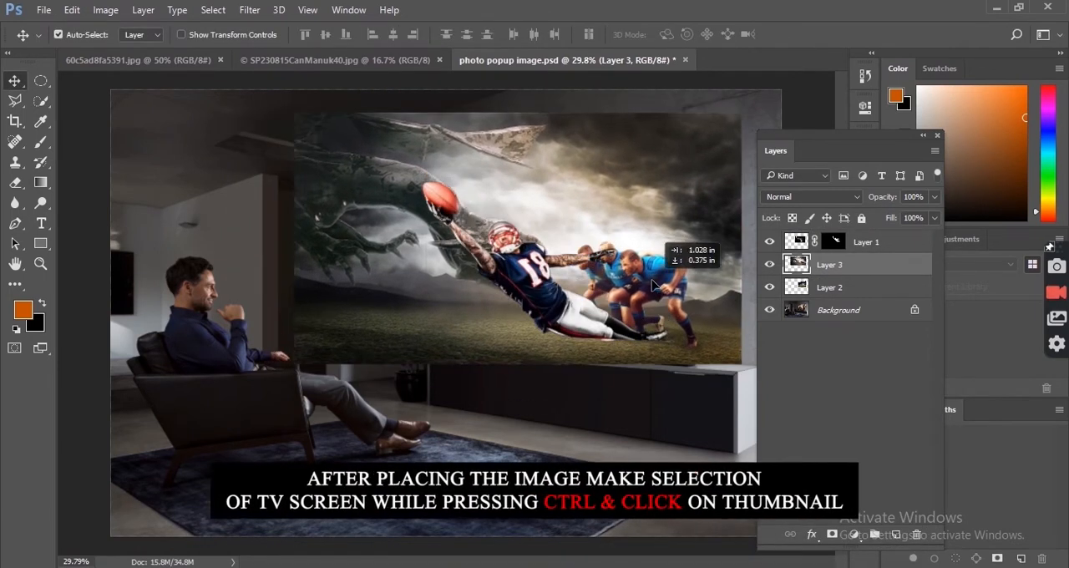
key(ctrl+t)
drag(288, 109, 390, 165)
drag(684, 319, 661, 298)
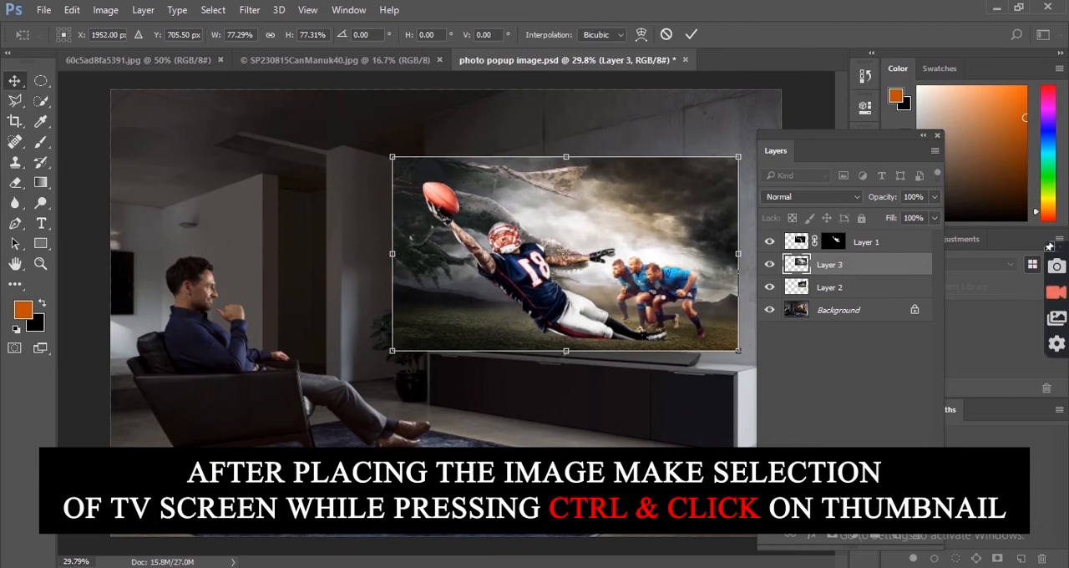
key(Return)
Step: Load Layer 2's outline as a selection and use it to add a layer mask to Layer 3
ctrl+click(798, 288)
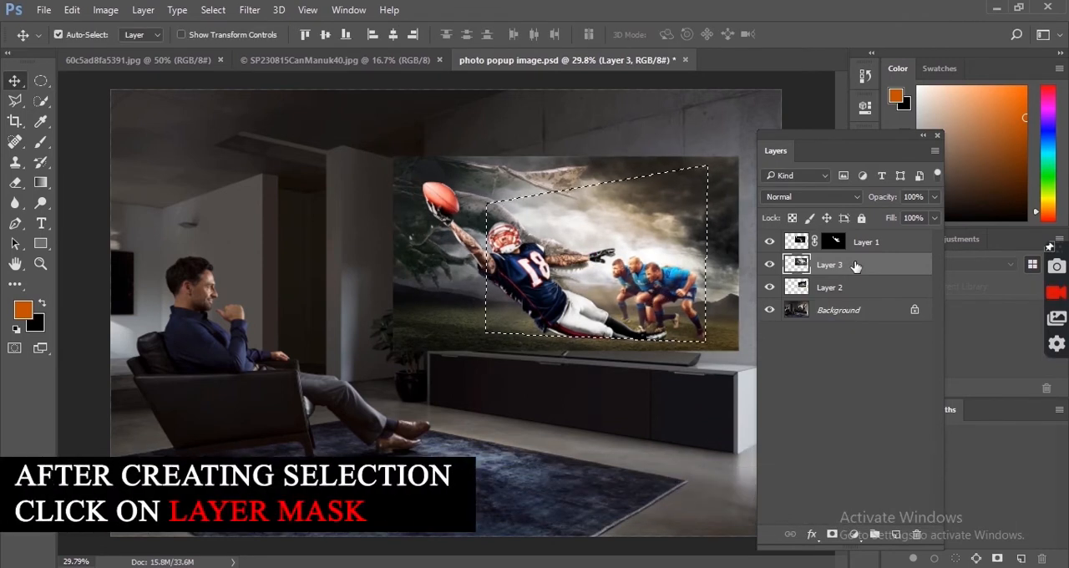
click(833, 535)
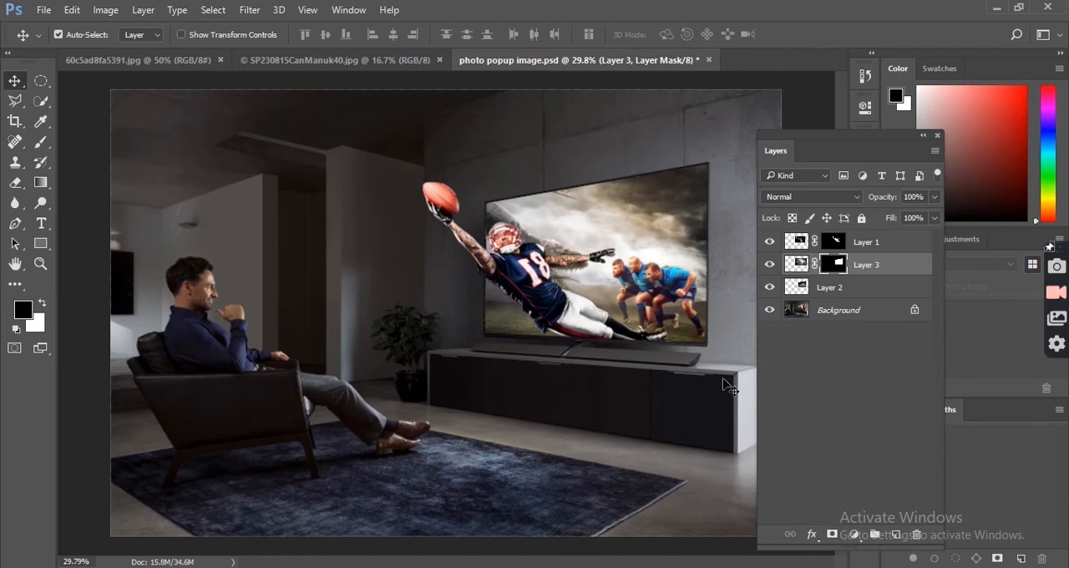
Step: Paint black on Layer 3's mask with a soft 250 px brush to hide the dragon and the cloudy sky
click(42, 146)
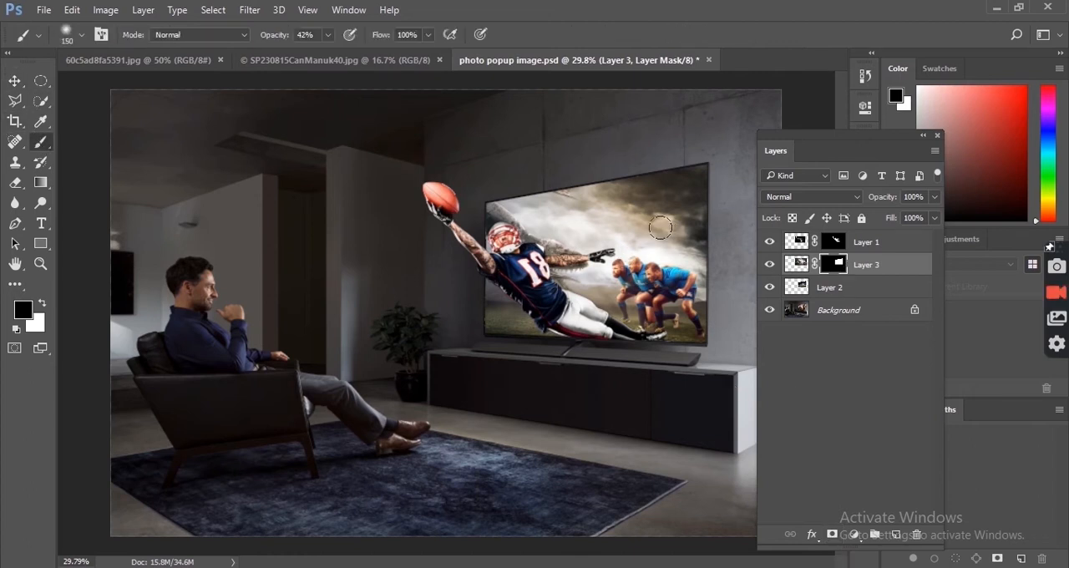
scroll(668, 239, up, 3)
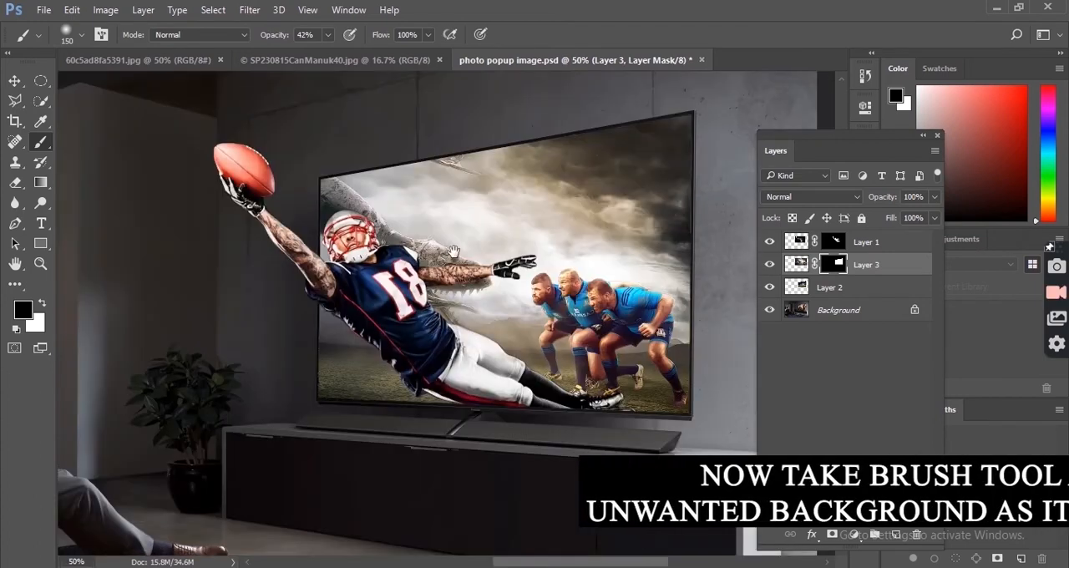
click(328, 34)
click(354, 178)
key(bracketright)
key(bracketright)
key(bracketright)
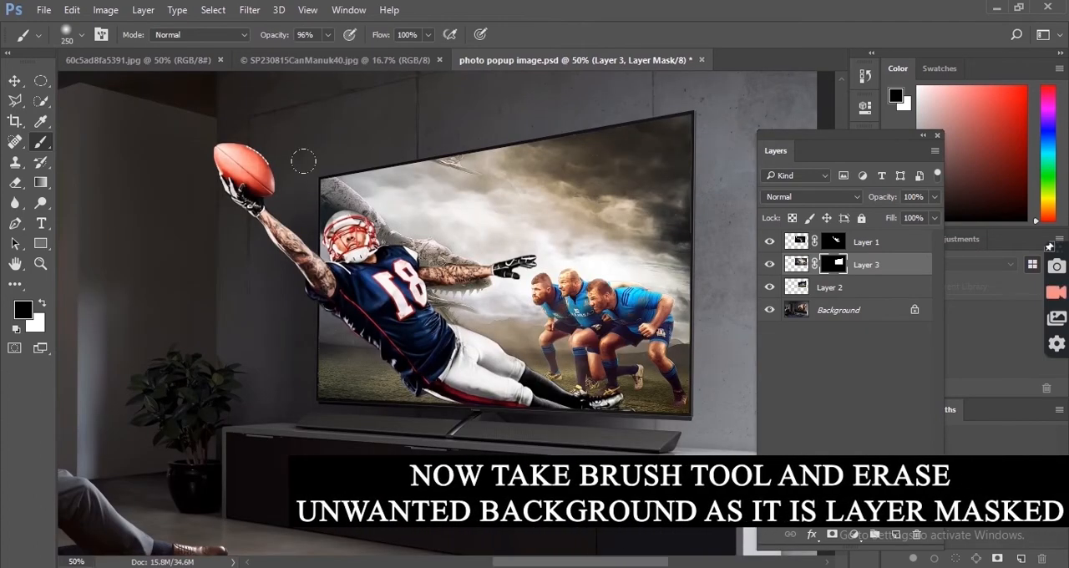
drag(334, 177, 489, 171)
click(328, 36)
drag(328, 53, 294, 54)
mouse_move(376, 201)
mouse_down()
mouse_move(470, 279)
mouse_move(585, 174)
mouse_up()
Step: Hide the remaining background around the rugby players on Layer 3's mask at 90% brush opacity, reducing the brush to 175 px for the edges
click(328, 35)
drag(294, 53, 323, 53)
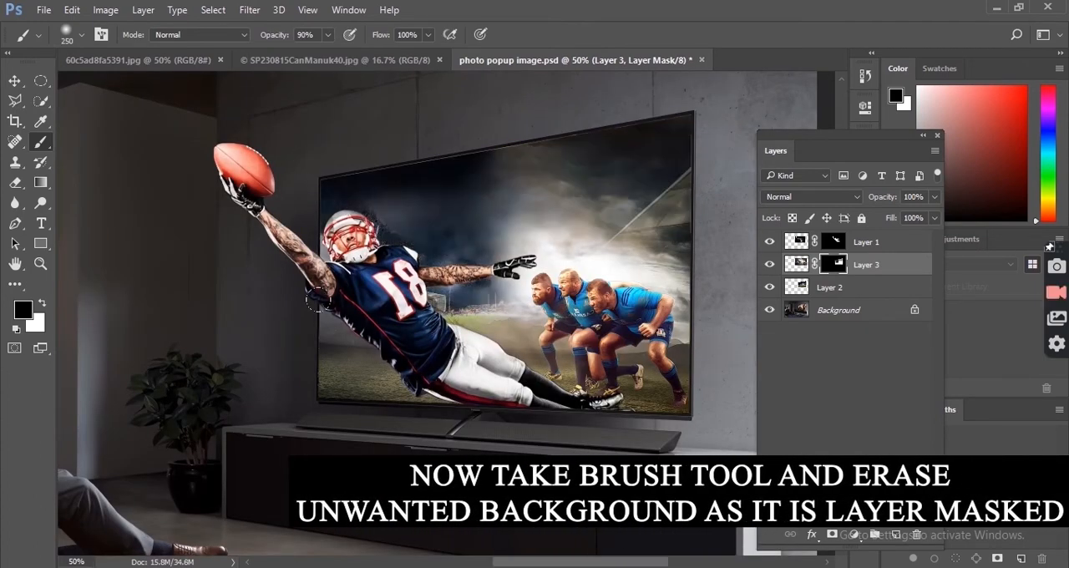
mouse_move(355, 201)
mouse_down()
mouse_move(541, 172)
mouse_move(493, 293)
mouse_up()
drag(334, 380, 408, 396)
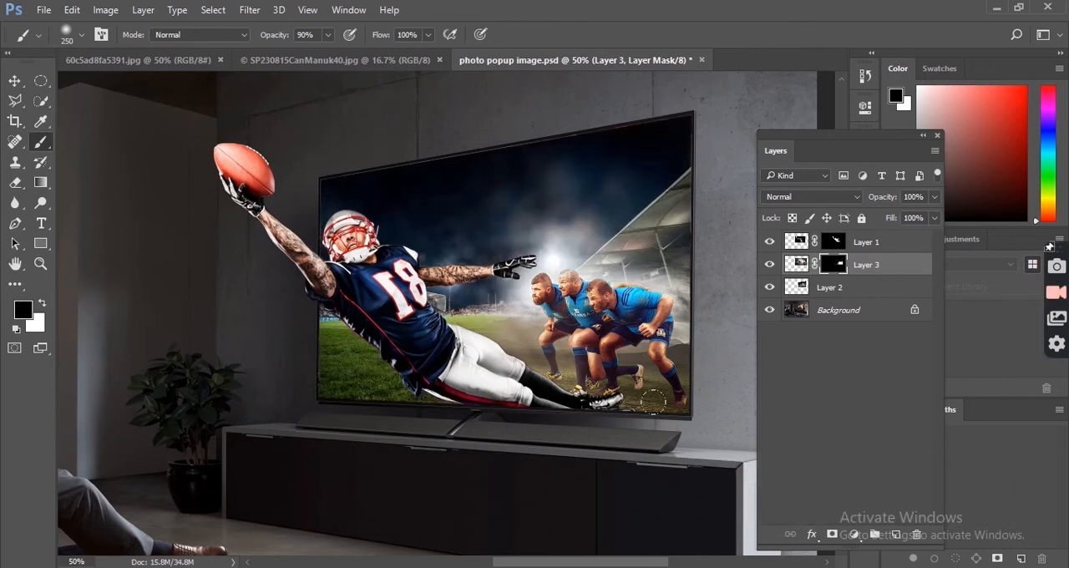
key(bracketleft)
key(bracketleft)
drag(683, 249, 698, 329)
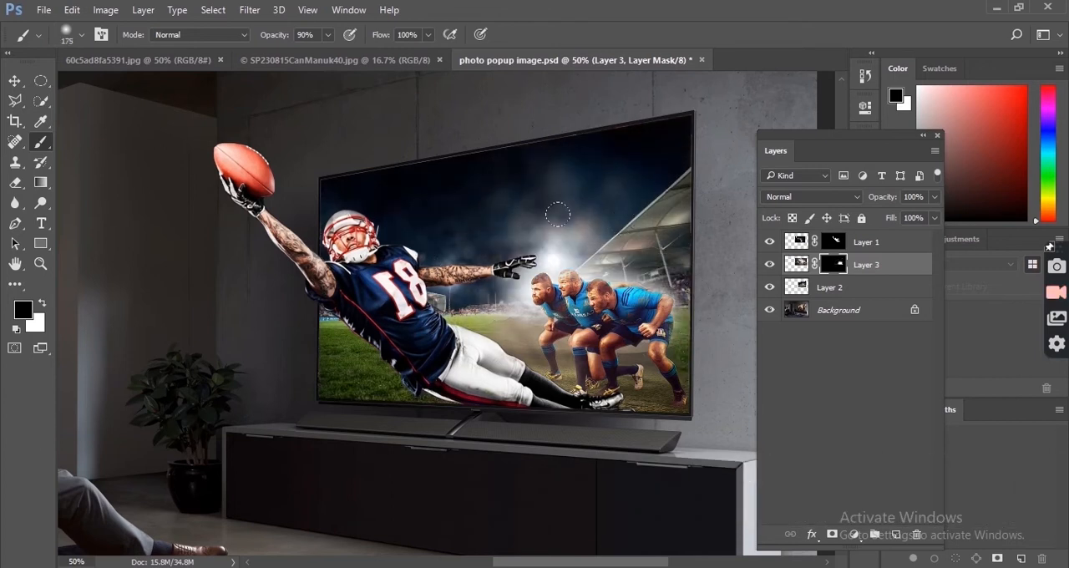
Step: Add a blank layer beneath Layer 3 and highlight behind the rugby players with a 400 px brush in a light grey sampled from the image
click(896, 534)
drag(868, 264, 869, 287)
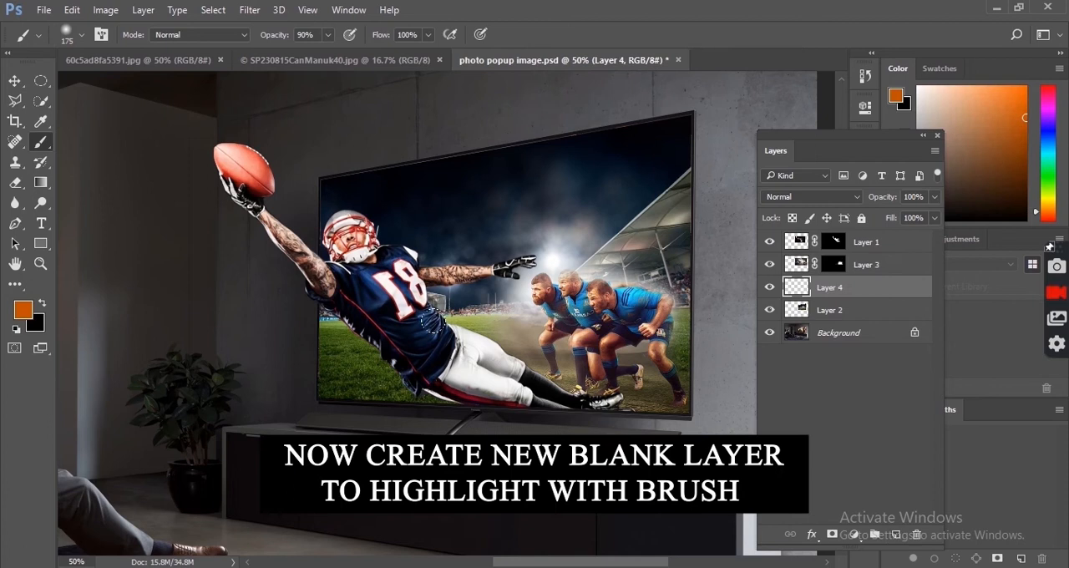
alt+click(622, 276)
key(bracketright)
key(bracketright)
key(bracketright)
key(bracketright)
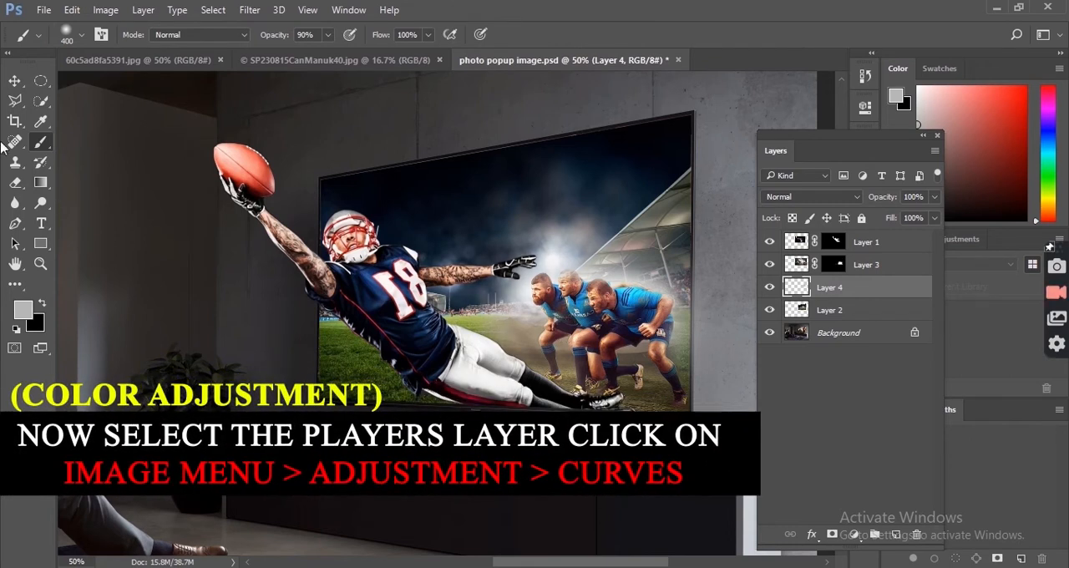
Step: Adjust the tones of the rugby players' image on Layer 3 with Curves
click(14, 80)
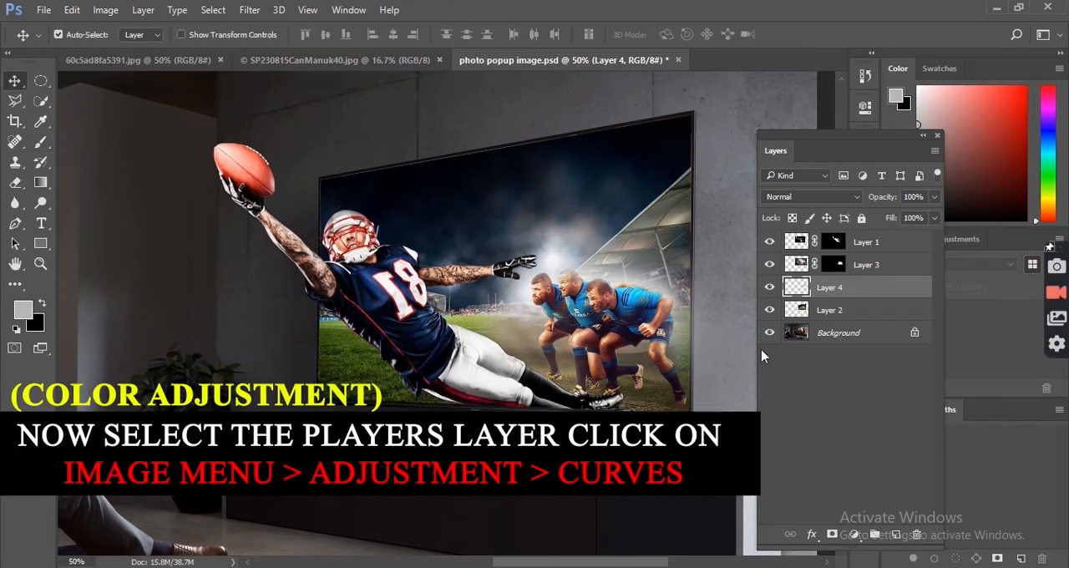
click(799, 266)
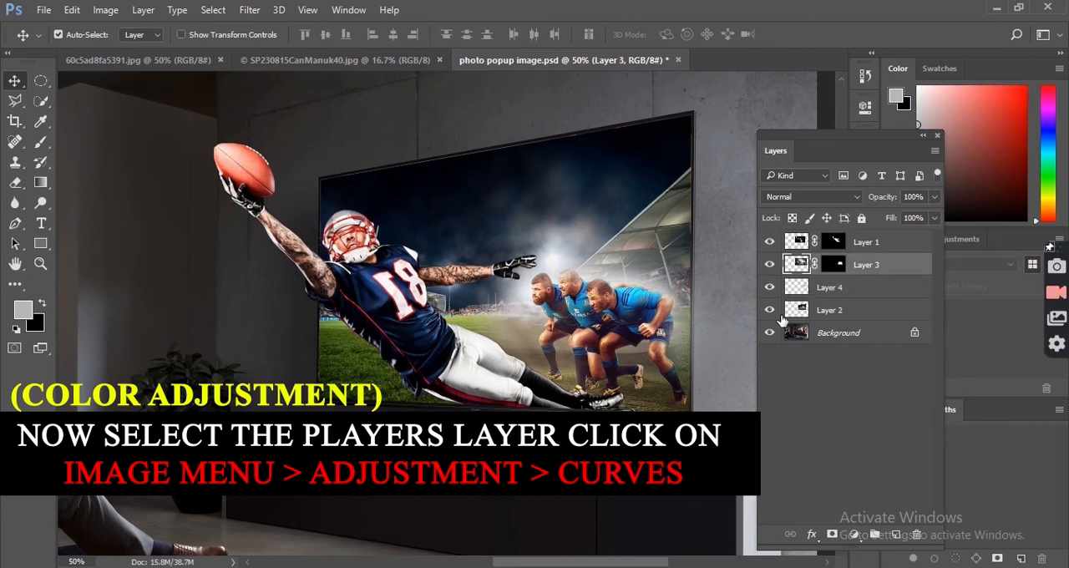
click(105, 10)
mouse_move(198, 52)
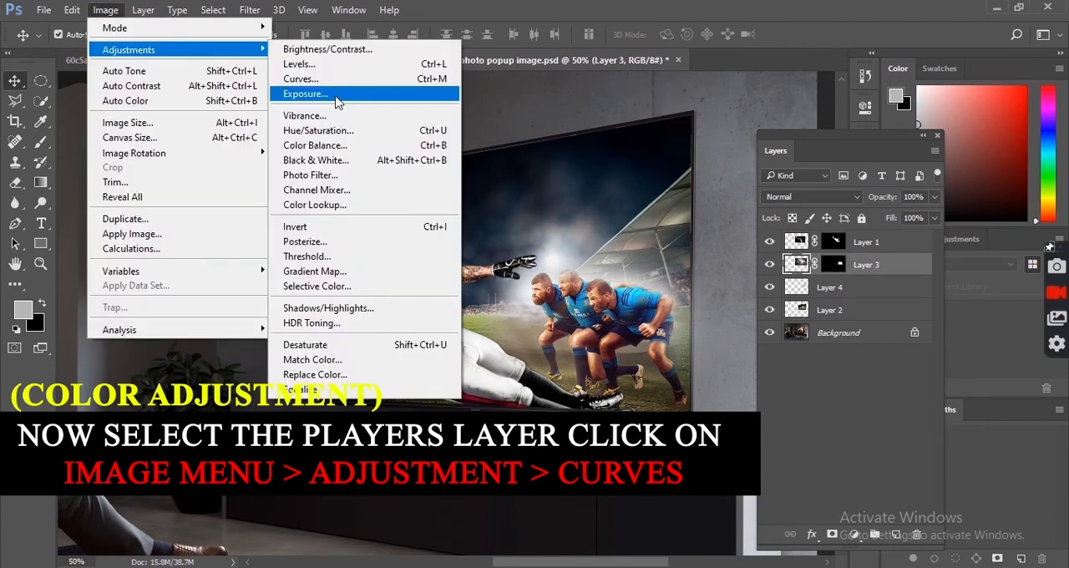
click(347, 84)
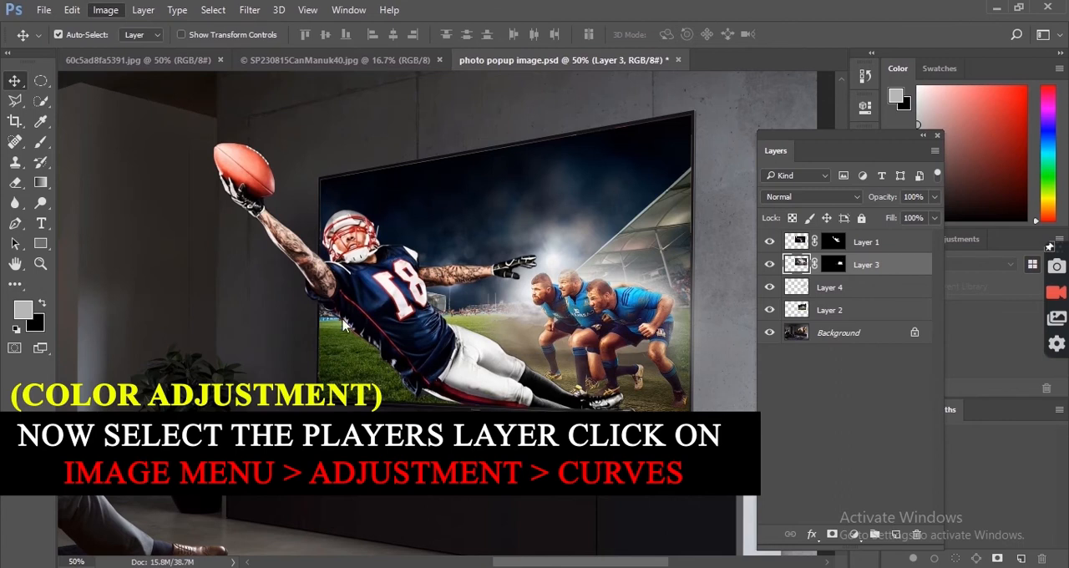
drag(177, 132, 206, 132)
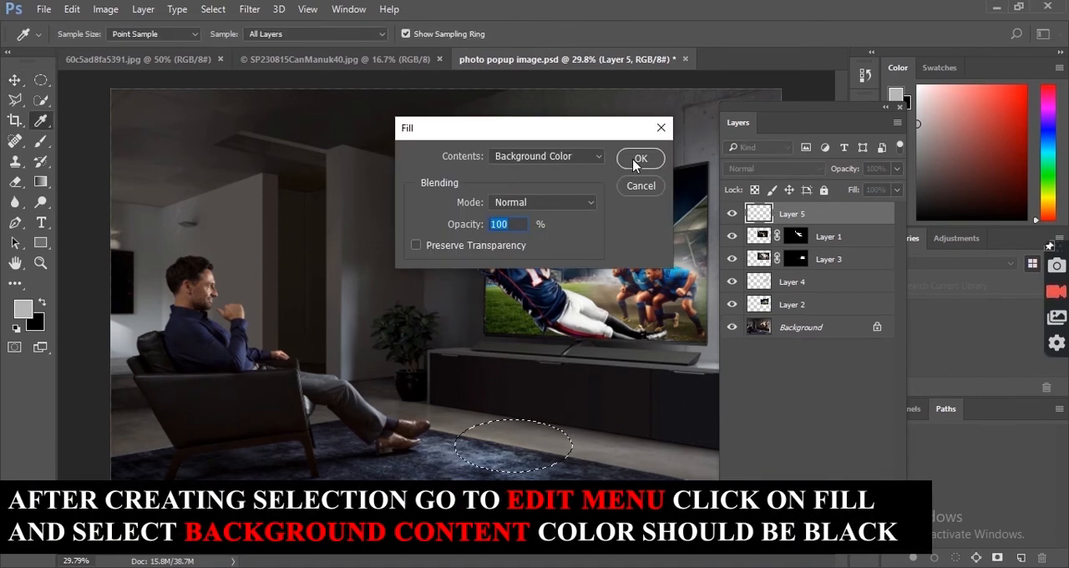
Step: Fill the elliptical selection on Layer 5 with the black background color at 100% opacity, and deselect it
click(640, 158)
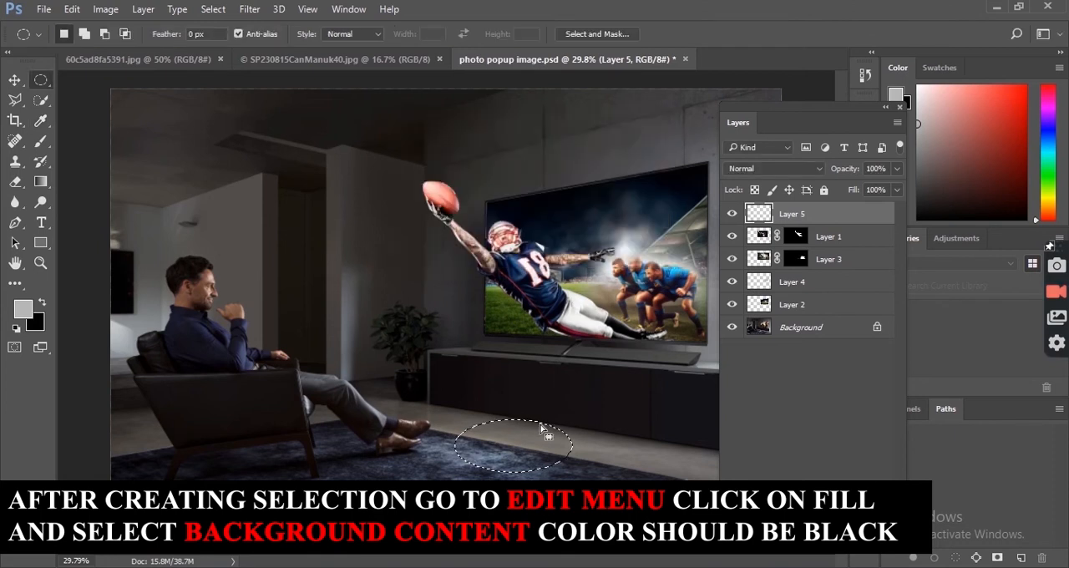
key(ctrl+d)
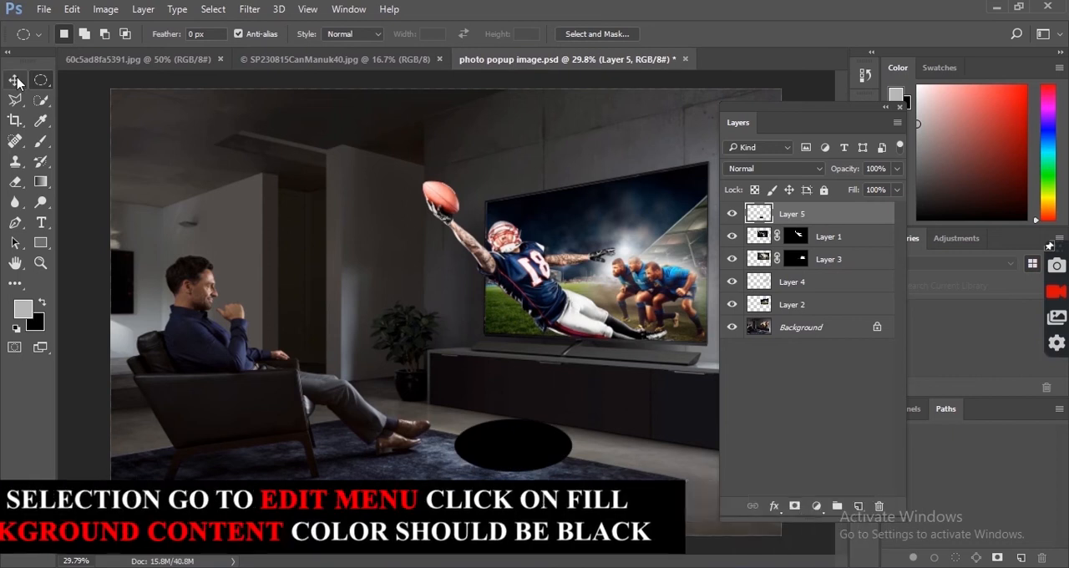
Step: Move the black ellipse beside the seated man's feet and distort its corners into a flat shadow shape on the floor
click(15, 80)
drag(580, 452, 548, 425)
key(ctrl+t)
drag(426, 412, 472, 413)
drag(426, 465, 353, 426)
drag(543, 465, 414, 452)
drag(354, 425, 334, 425)
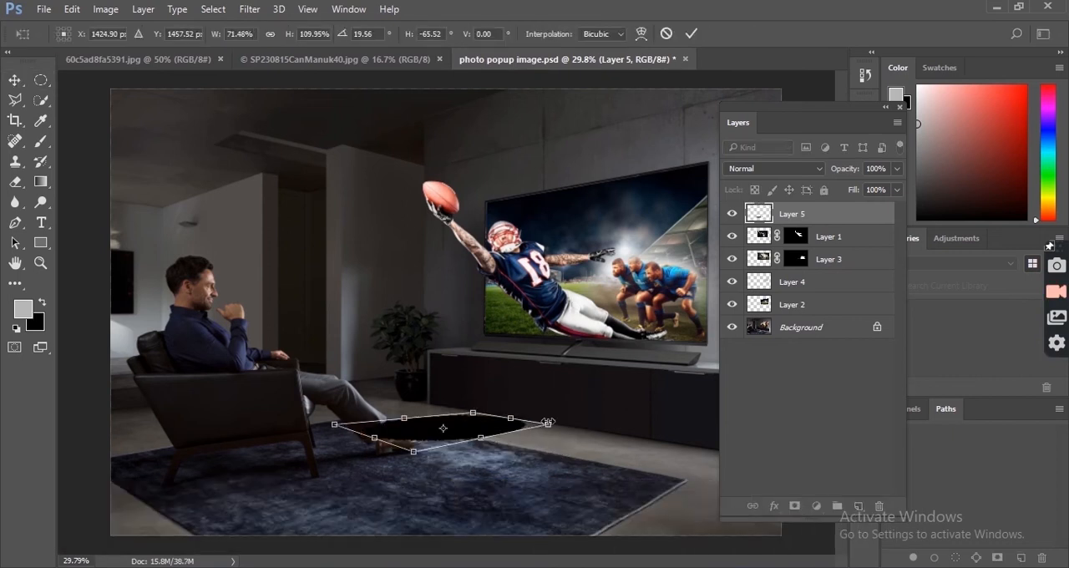
key(Return)
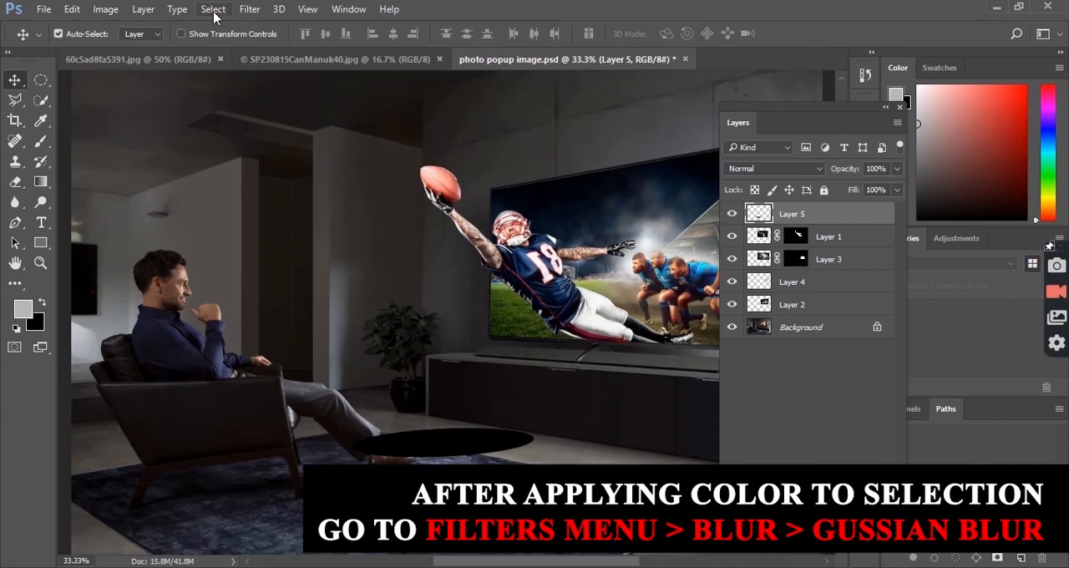
Step: Soften the black ellipse shadow on Layer 5 with a Gaussian Blur at a 33.2-pixel radius
click(249, 10)
mouse_move(276, 181)
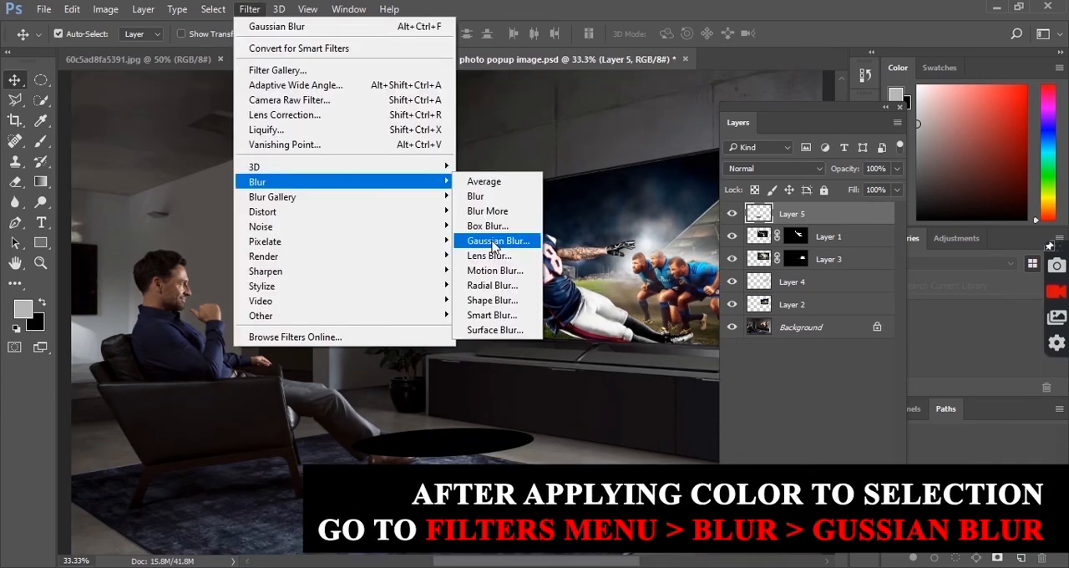
click(494, 241)
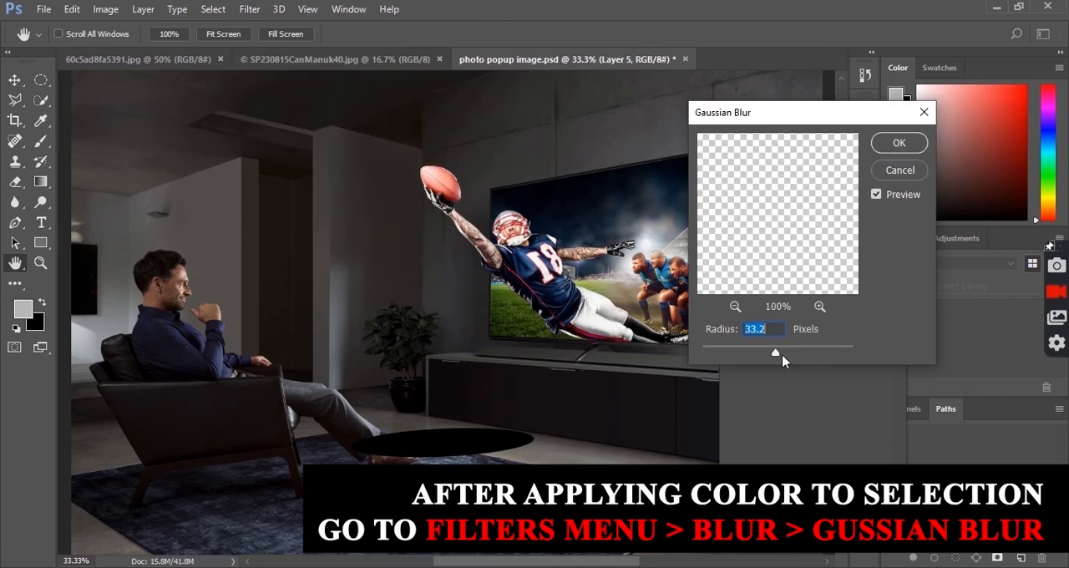
click(895, 147)
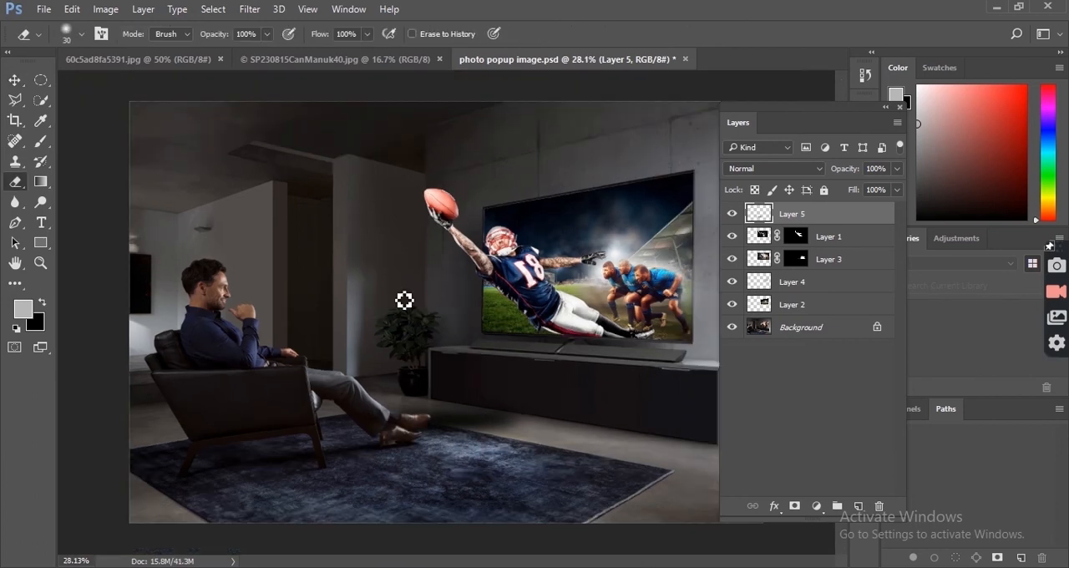
Step: Darken the Background layer with an RGB Curves adjustment, lowering the midtones and adding a second curve point in the shadows
key(v)
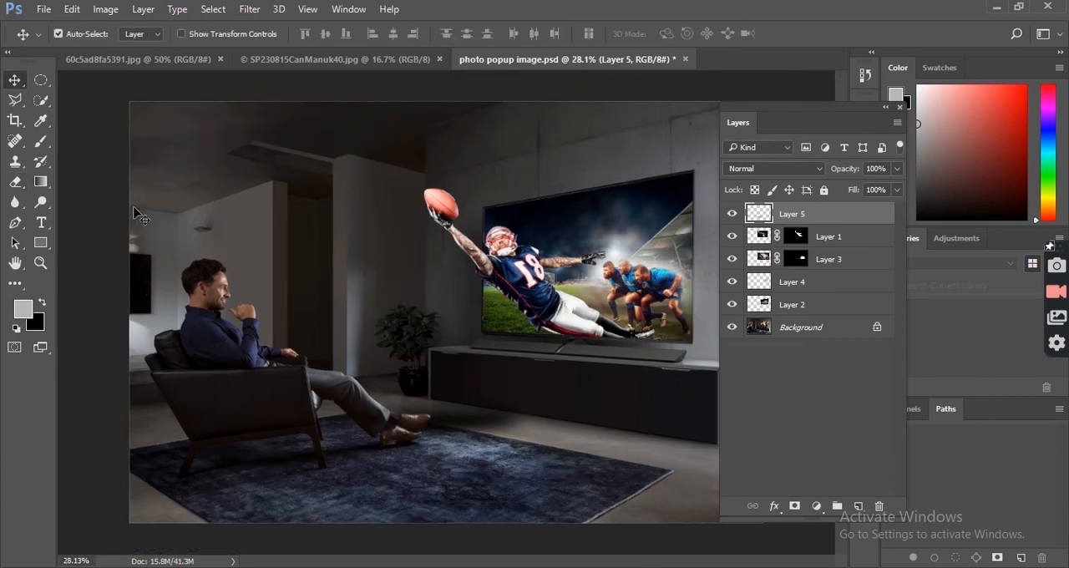
click(134, 208)
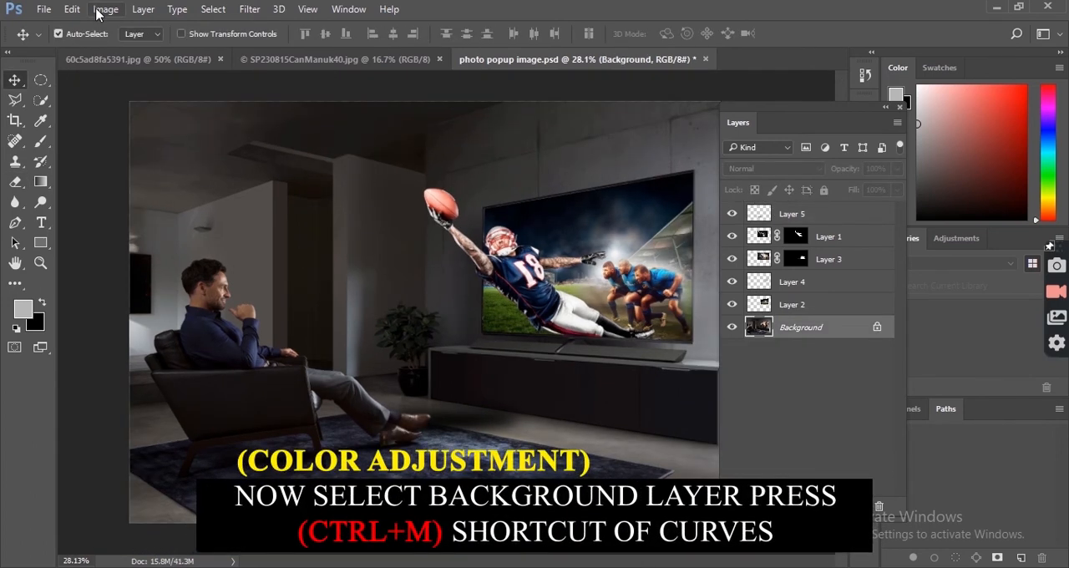
key(ctrl+m)
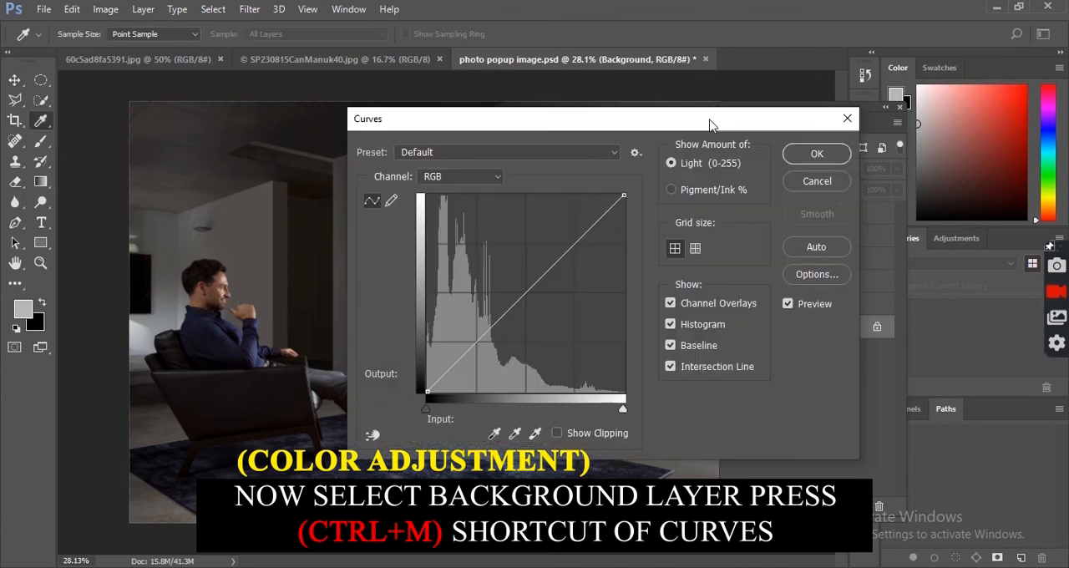
drag(710, 123, 894, 127)
click(707, 306)
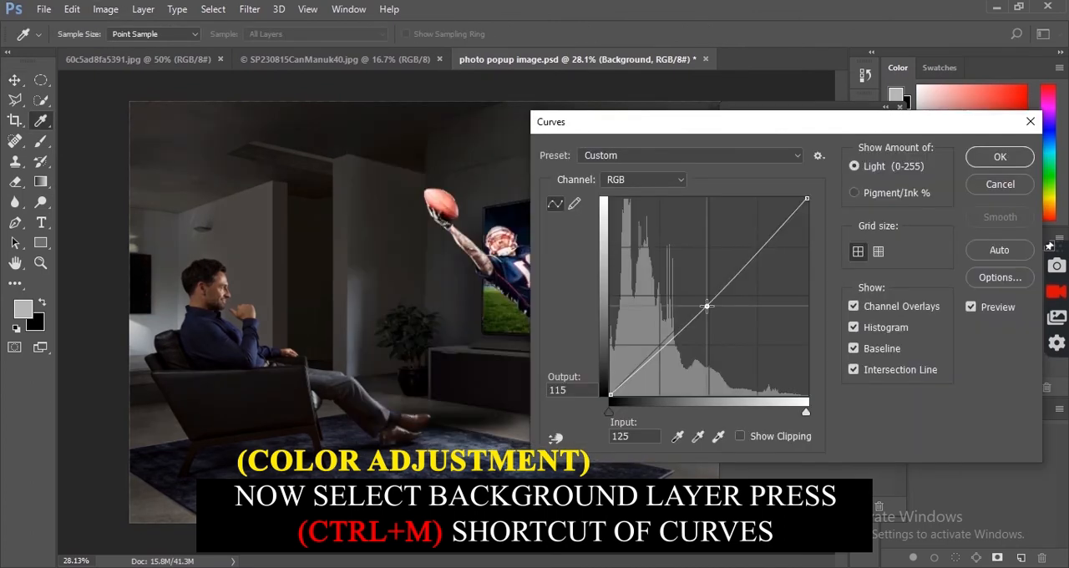
drag(707, 306, 713, 313)
click(672, 354)
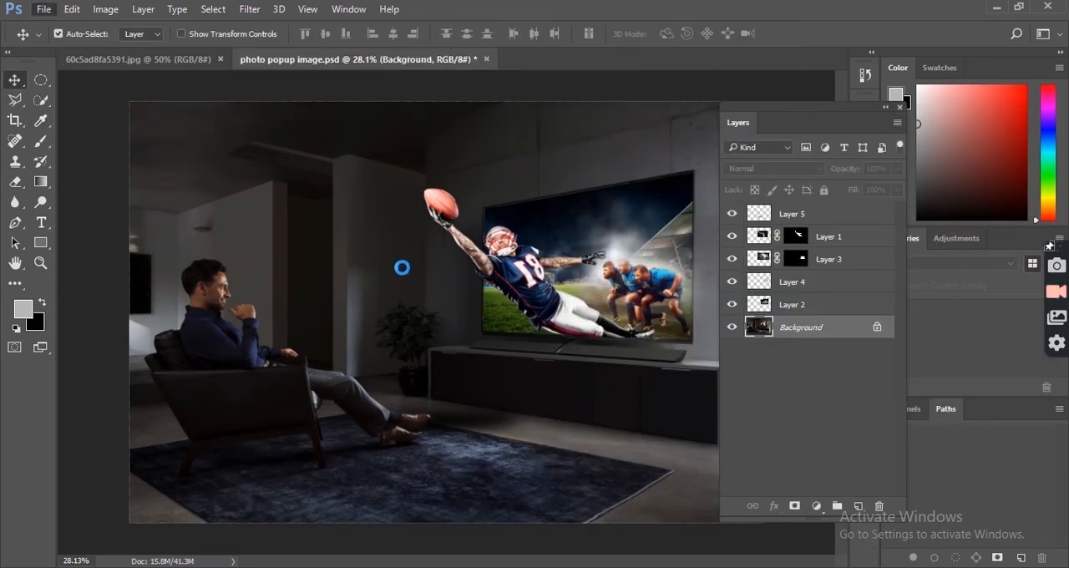
Step: Bring the Particles.jpg image in as the topmost layer and scale it to about 309% over the football player and TV
drag(400, 262, 422, 315)
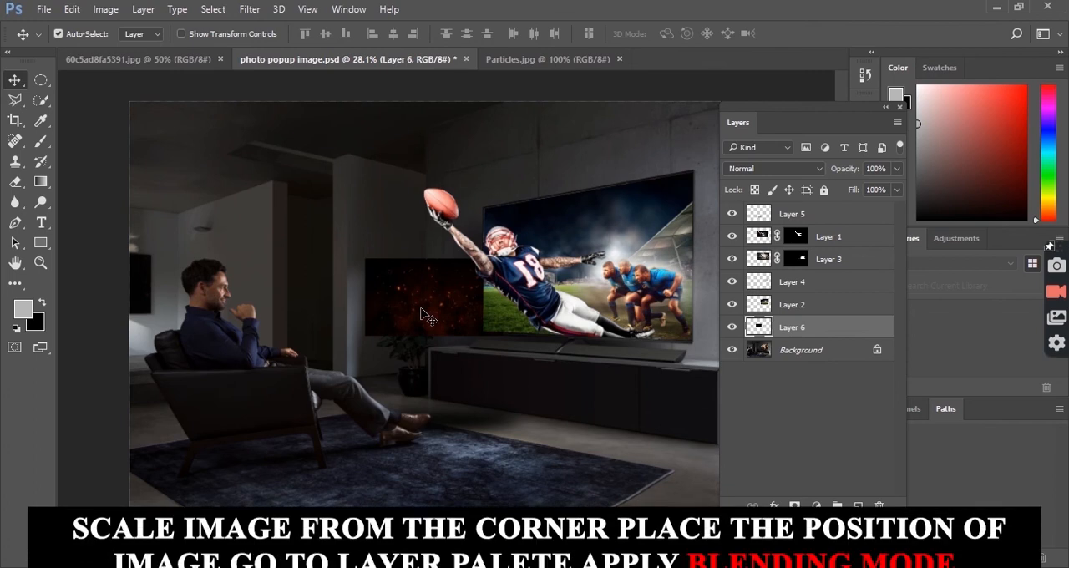
key(ctrl+shift+bracketright)
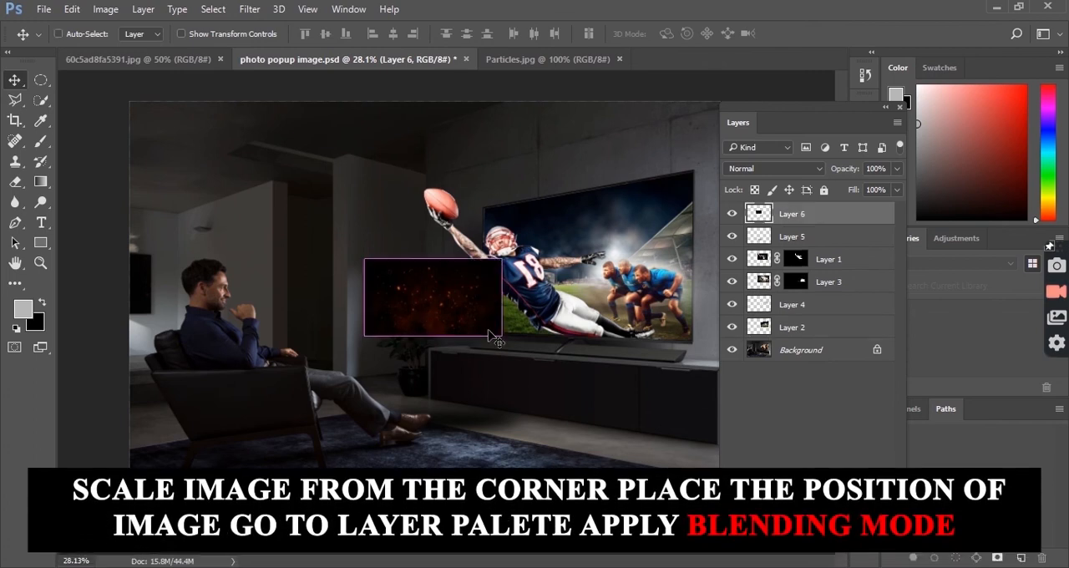
key(ctrl+t)
drag(501, 336, 656, 416)
drag(441, 258, 501, 234)
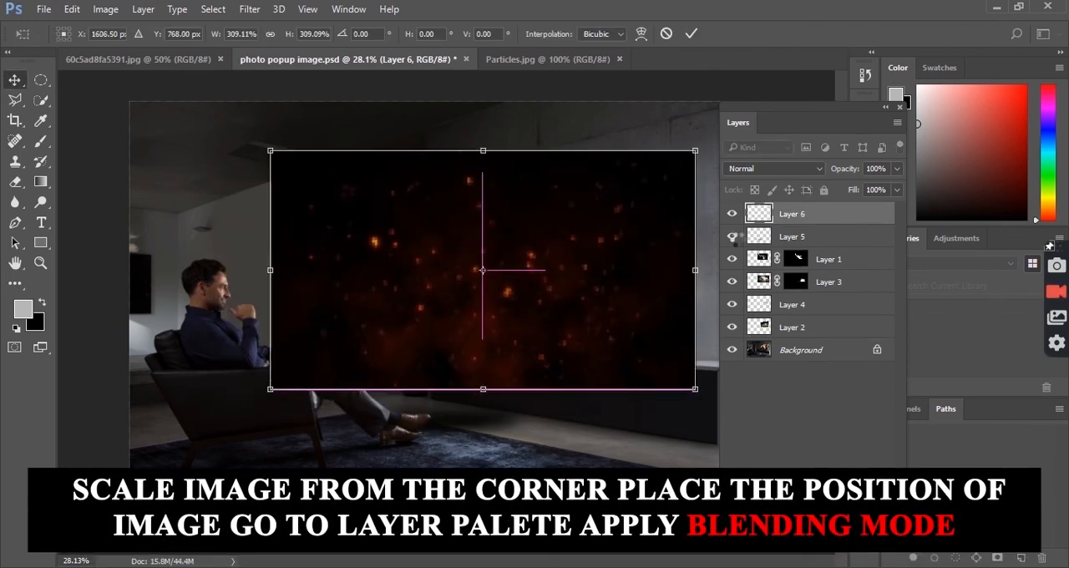
key(Return)
Step: Blend the particles layer in Lighten mode and mask out the red glow over the plant and TV cabinet with a black brush
click(772, 167)
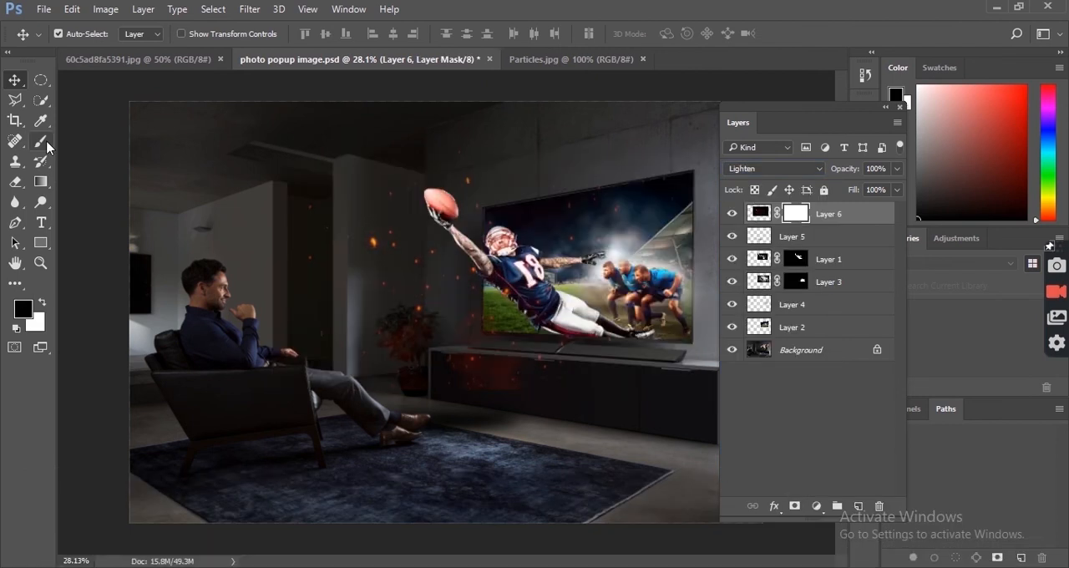
click(40, 141)
mouse_move(434, 367)
mouse_down()
mouse_move(385, 377)
mouse_move(498, 431)
mouse_up()
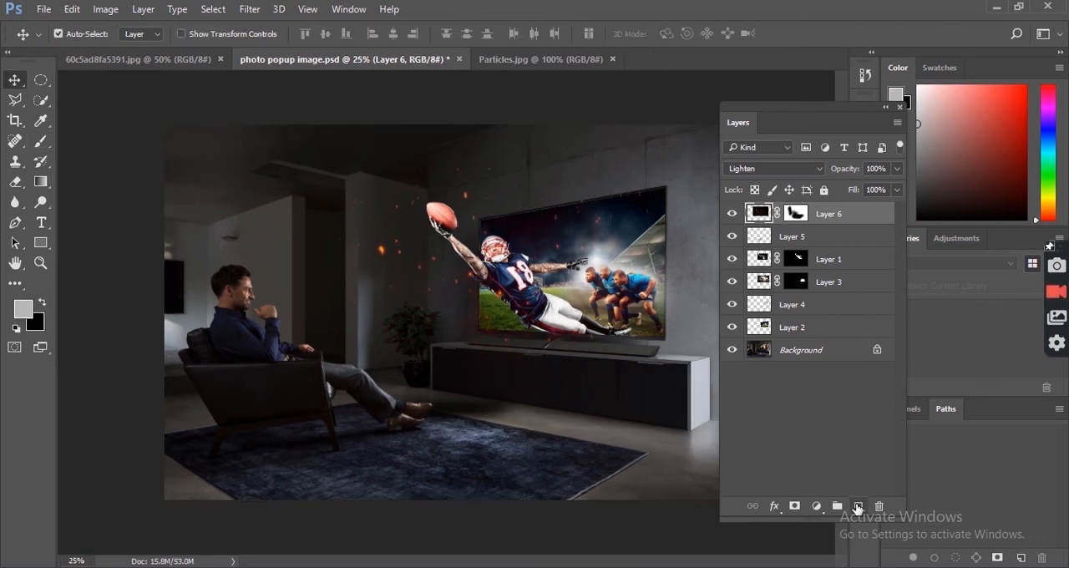
Step: Create a vignette on a new black-filled top layer by erasing its middle with a 2200 px eraser, and duplicate that layer
click(858, 506)
key(ctrl+BackSpace)
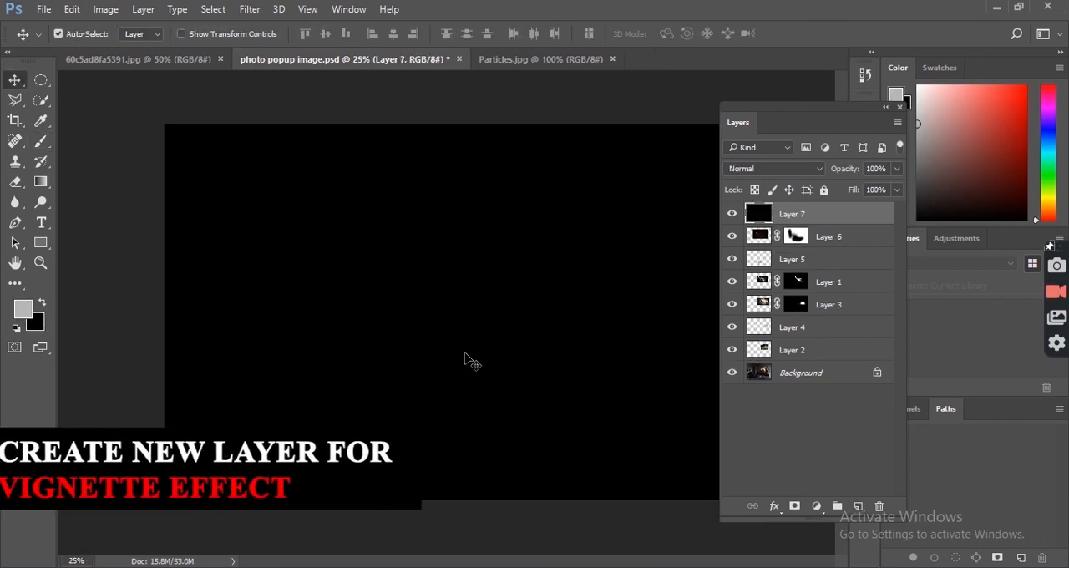
key(e)
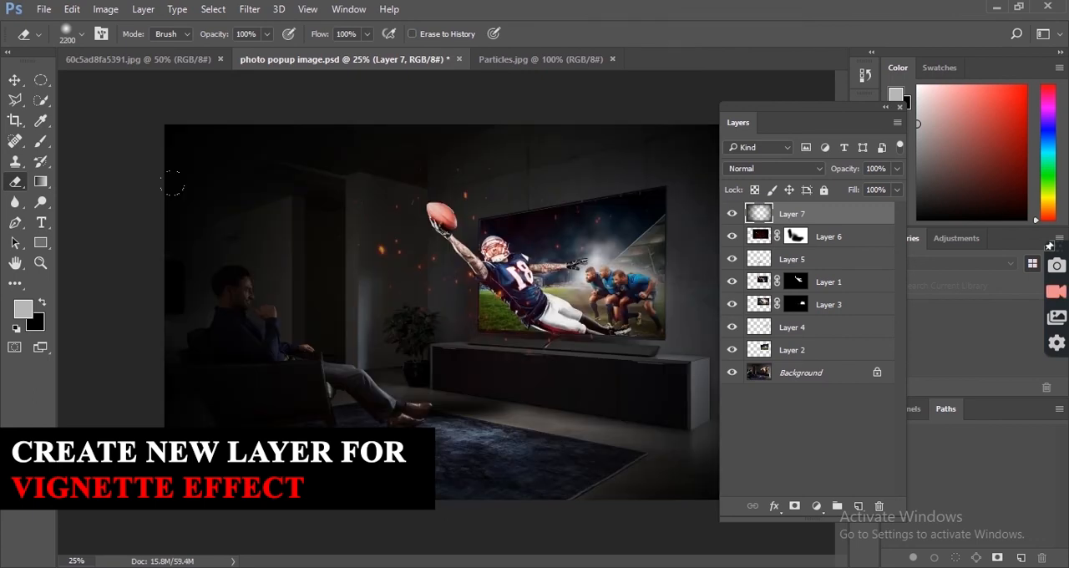
click(211, 224)
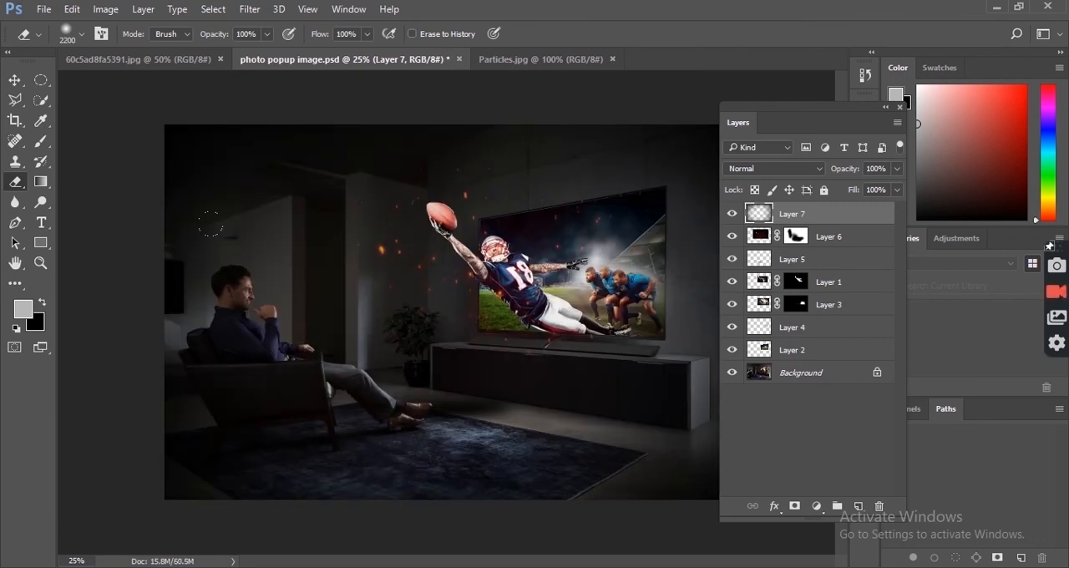
key(ctrl+j)
key(Tab)
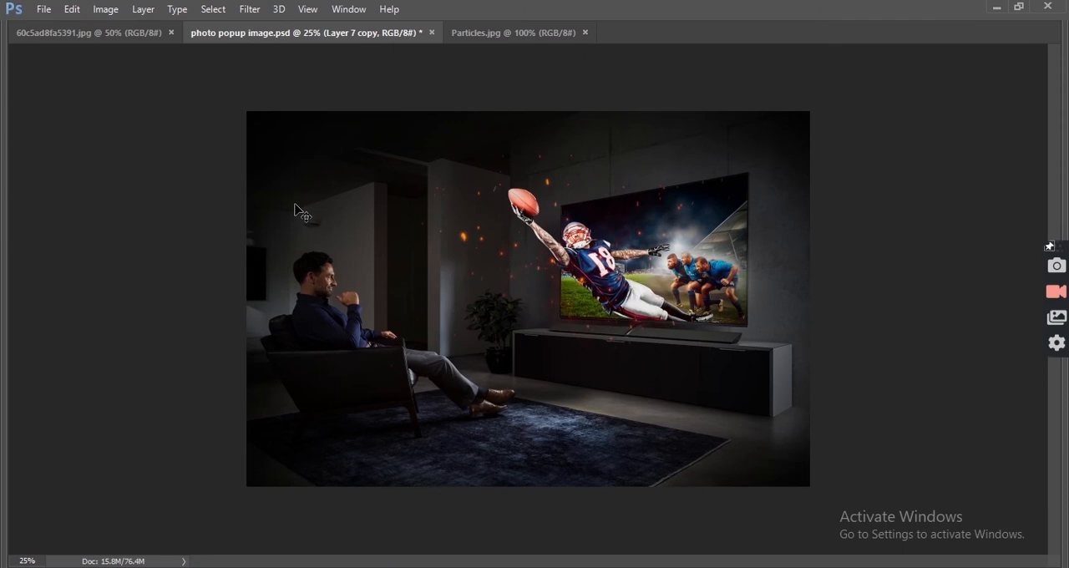